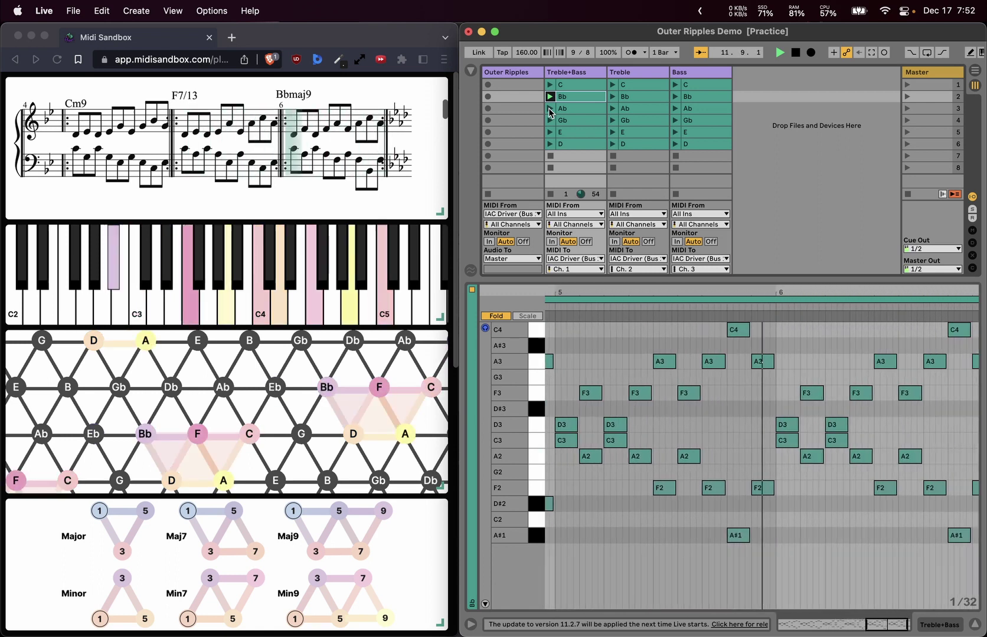
# - Play the Ab, Gb, E and D clips of the Treble+Bass track one after another and stop playback
pyautogui.click(550, 109)
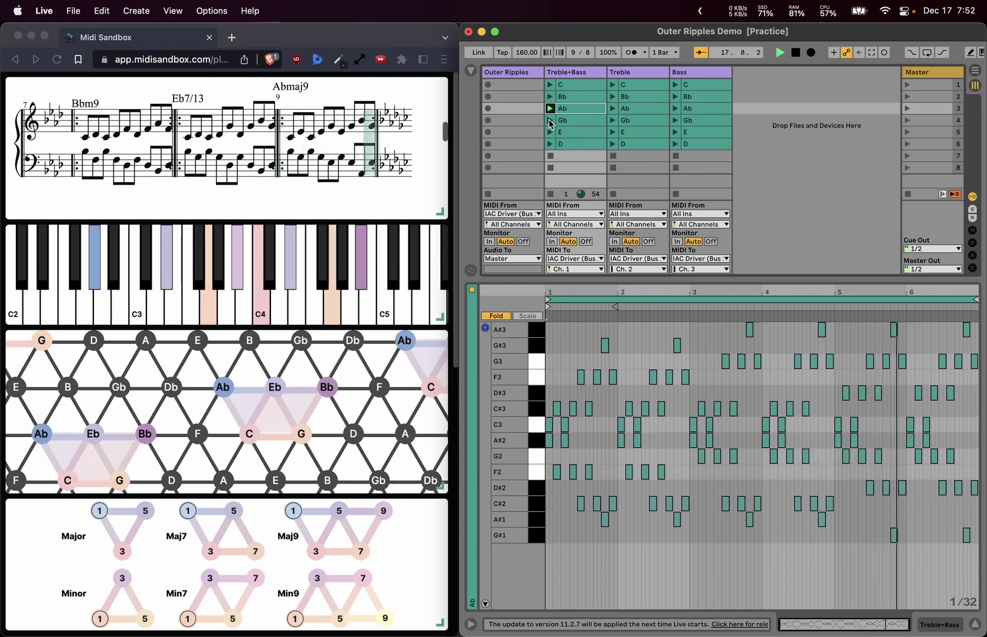
pyautogui.click(550, 121)
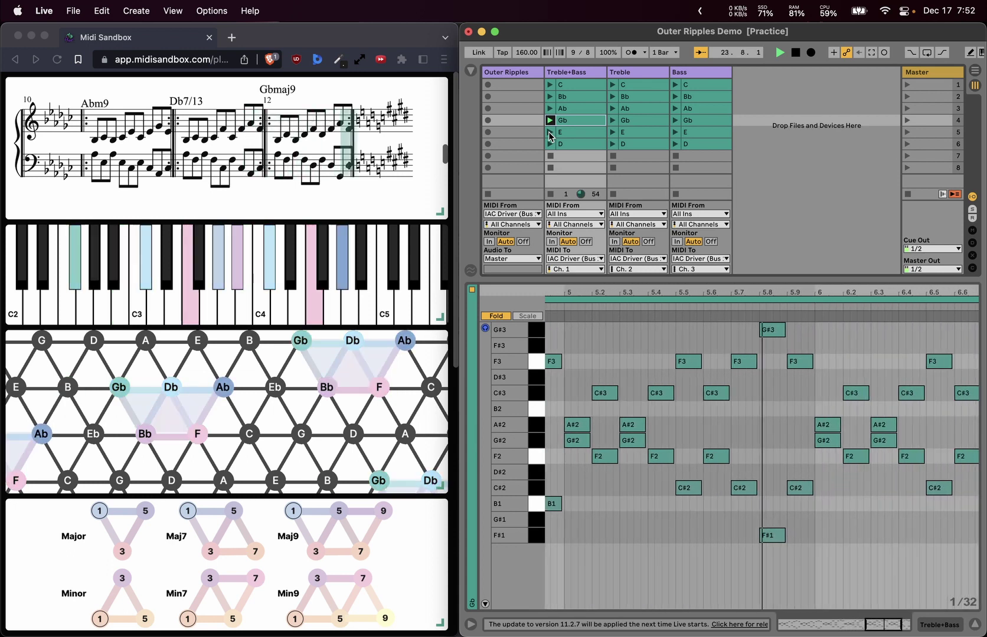
pyautogui.click(549, 134)
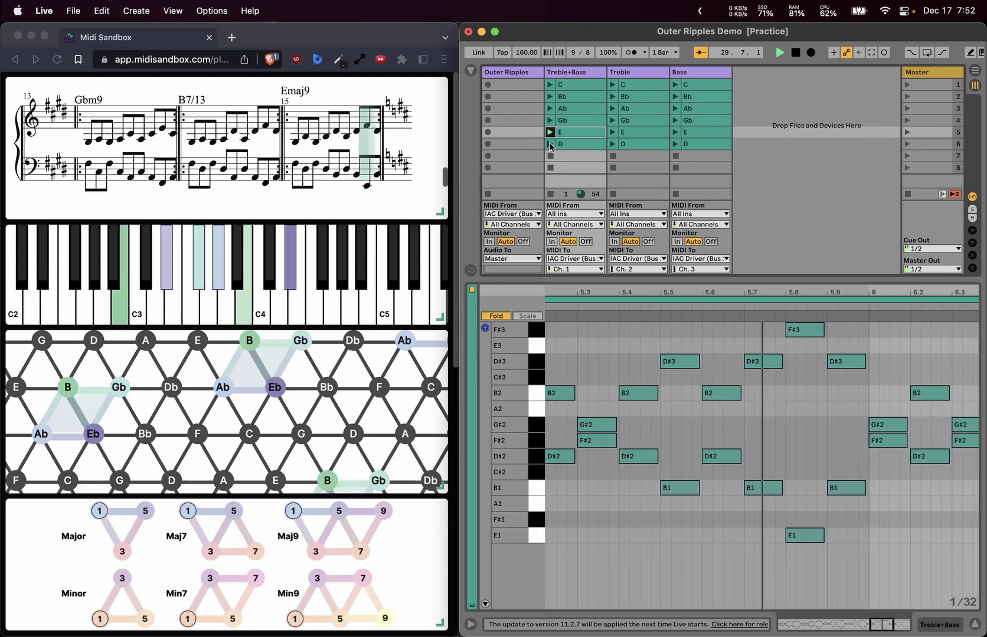
pyautogui.click(550, 145)
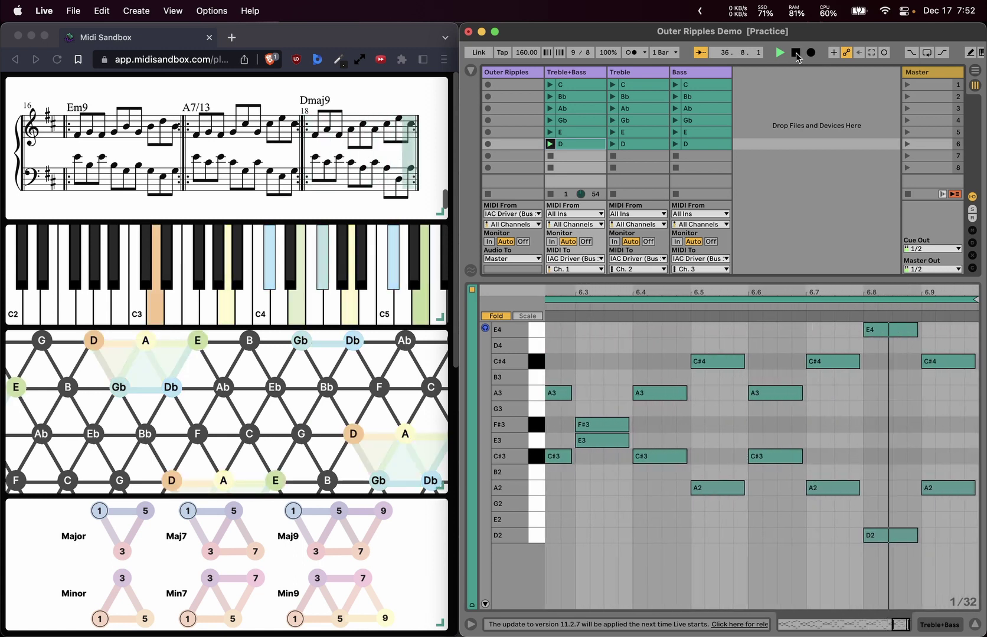
pyautogui.click(796, 55)
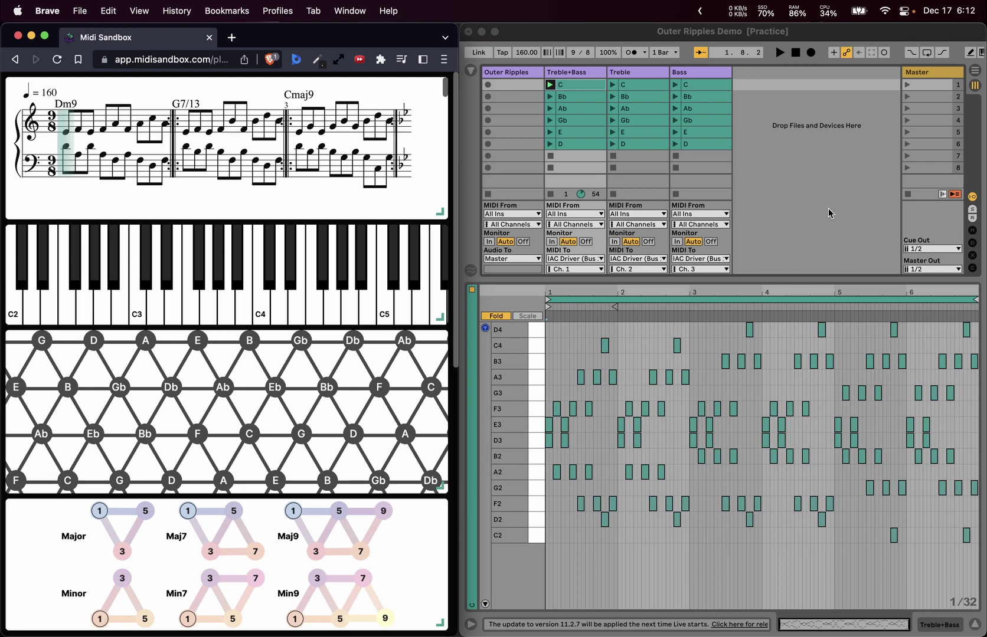
# - Switch to Audio MIDI Setup and show the MIDI Studio window
pyautogui.click(779, 125)
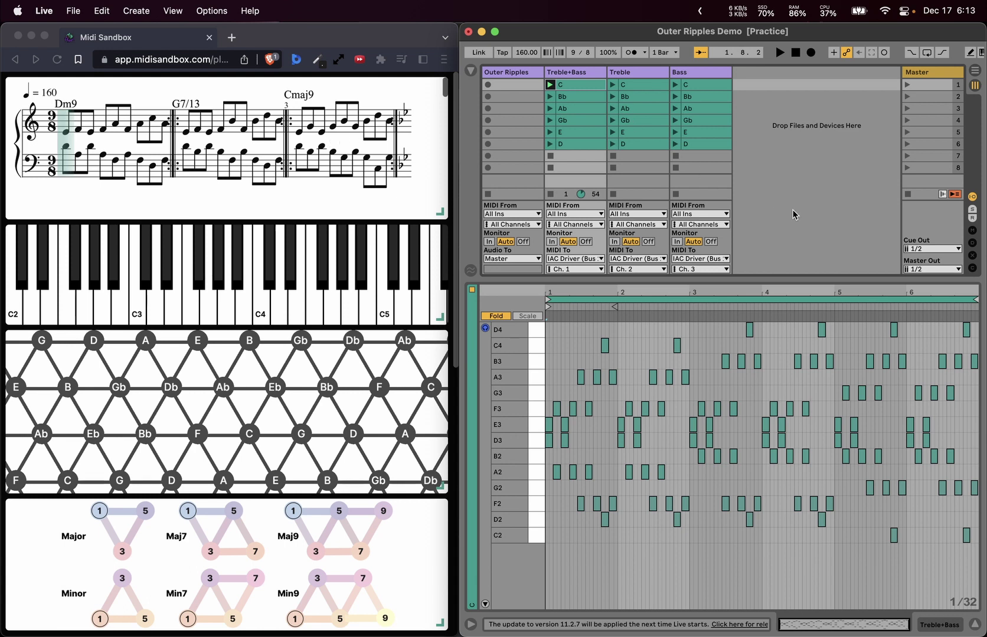
pyautogui.press('super+space')
pyautogui.write('audio')
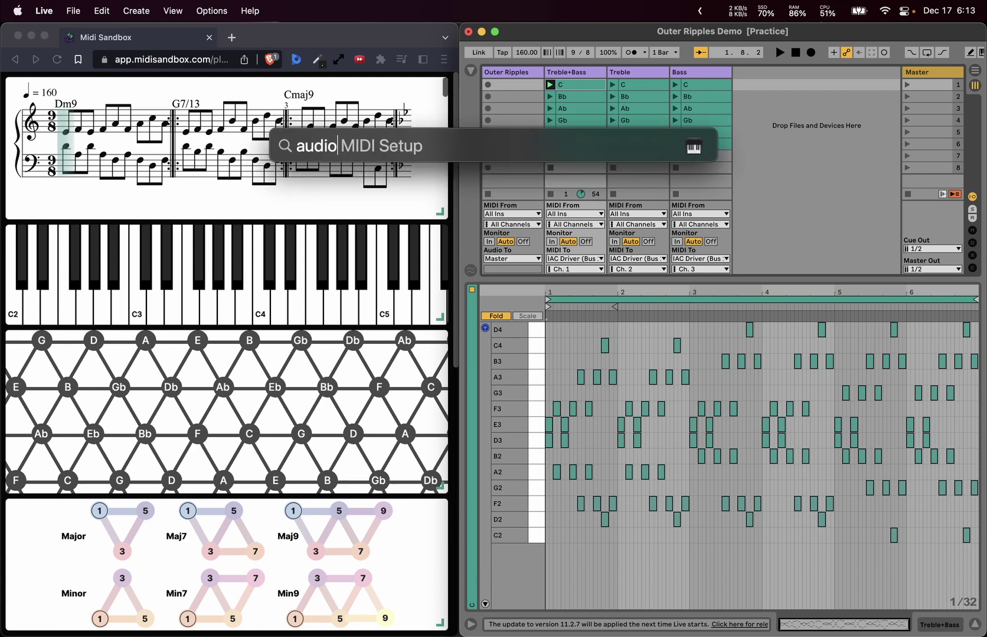
pyautogui.press('Return')
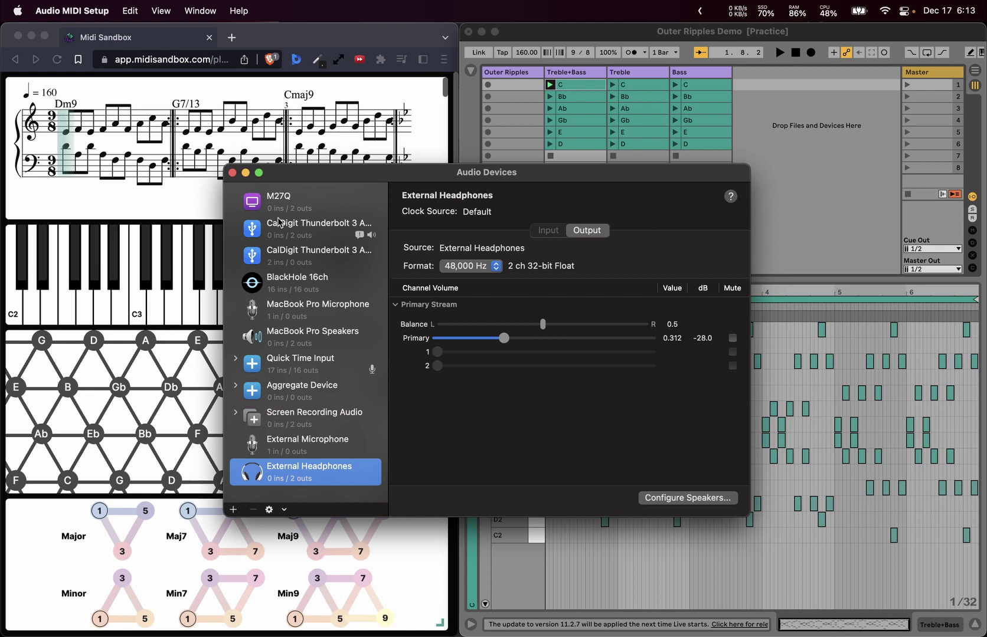
pyautogui.click(200, 10)
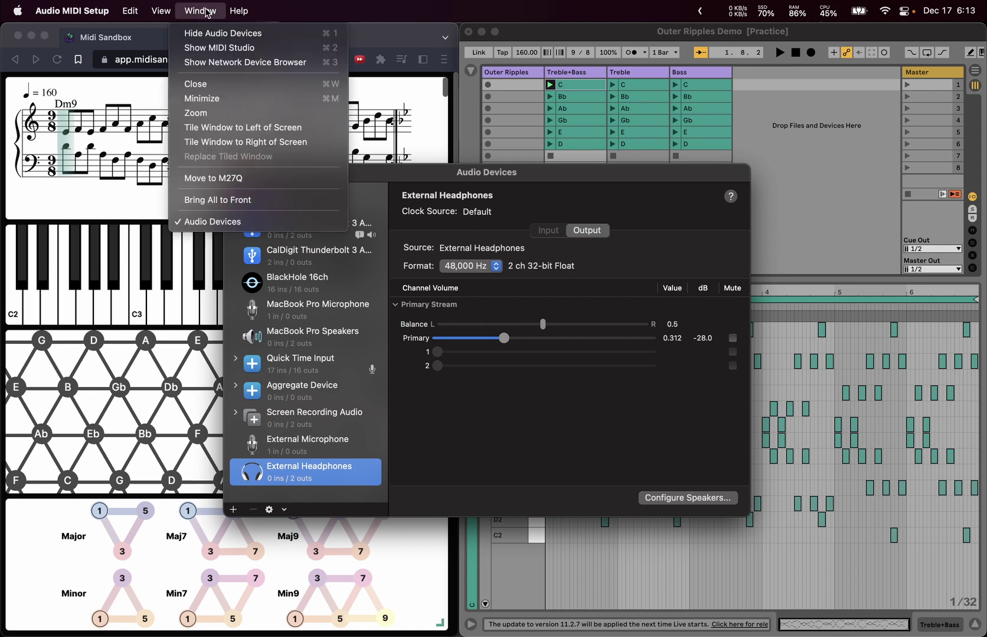
pyautogui.click(199, 48)
# - Inspect the IAC Driver's properties, including its online state and ports, and close them
pyautogui.scroll(-2, 403, 319)
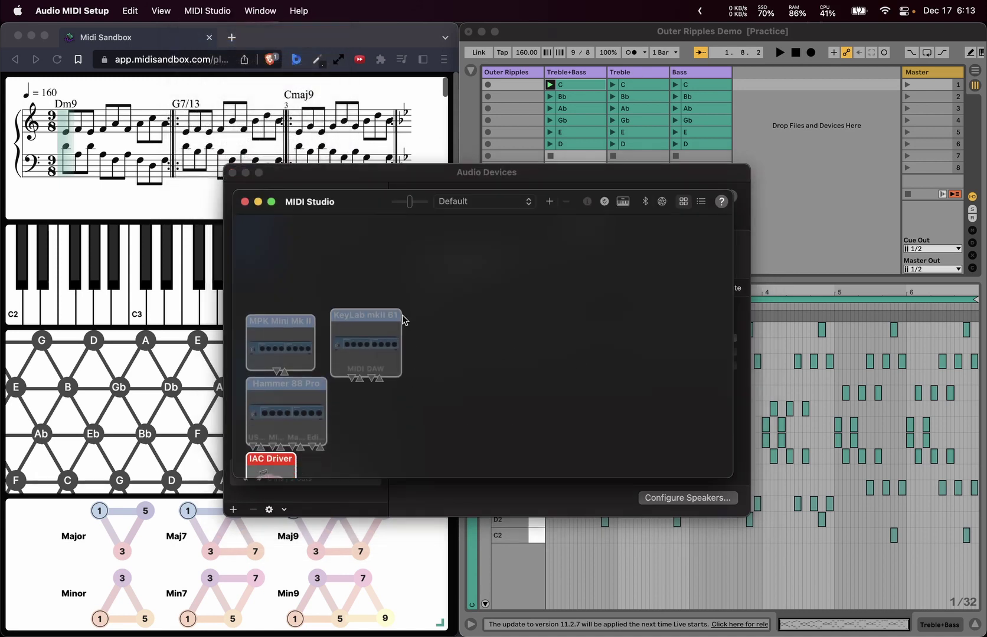
pyautogui.scroll(-1, 403, 320)
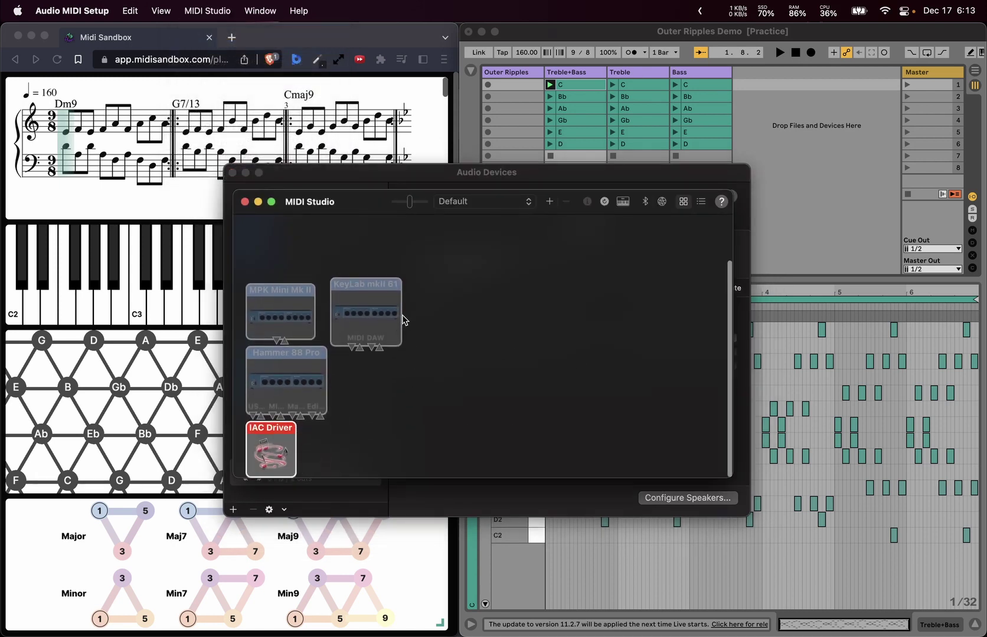
pyautogui.doubleClick(283, 435)
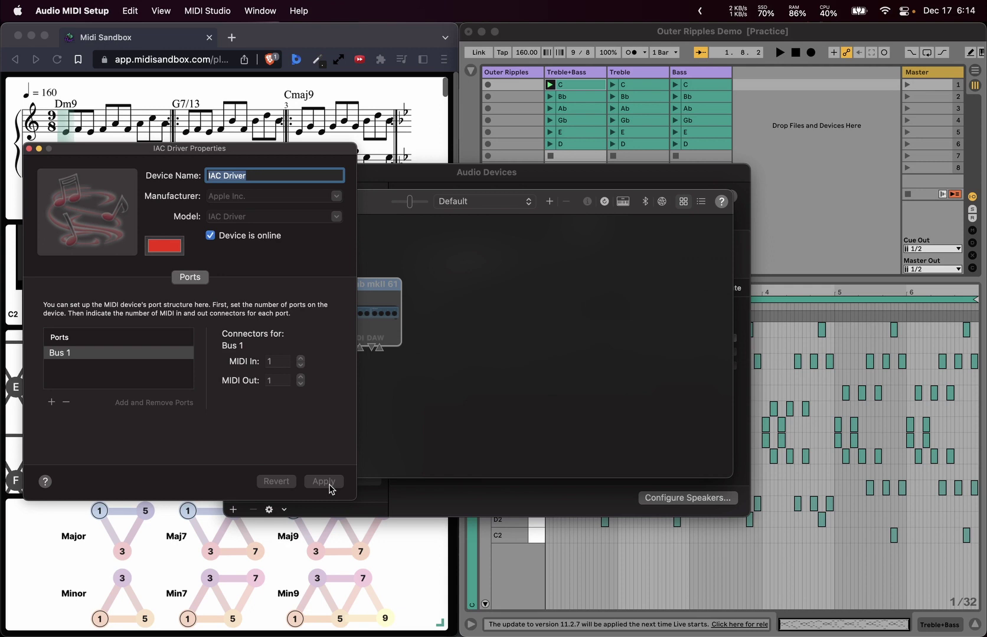
pyautogui.click(29, 149)
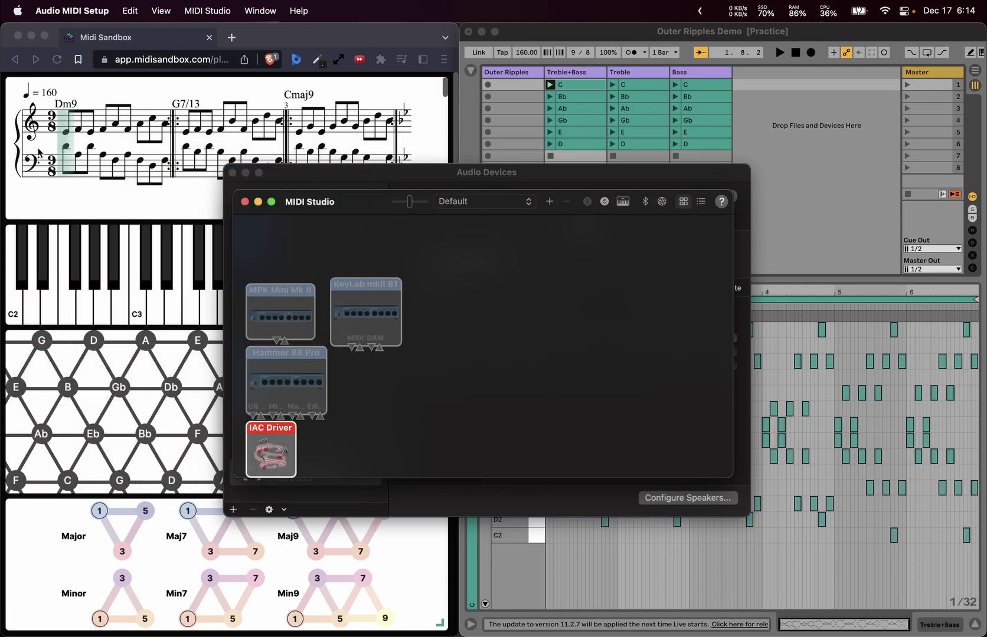
# - Switch to Ableton Live and review its MIDI port preferences, turning the IAC Driver (Bus 1) input's Track option off and on again
pyautogui.click(794, 185)
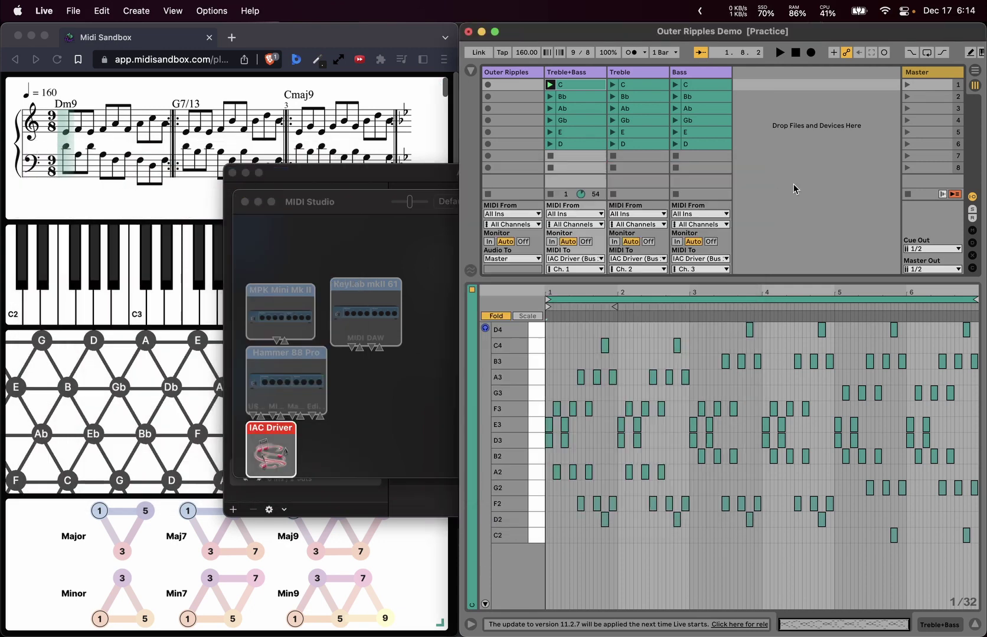
pyautogui.click(447, 136)
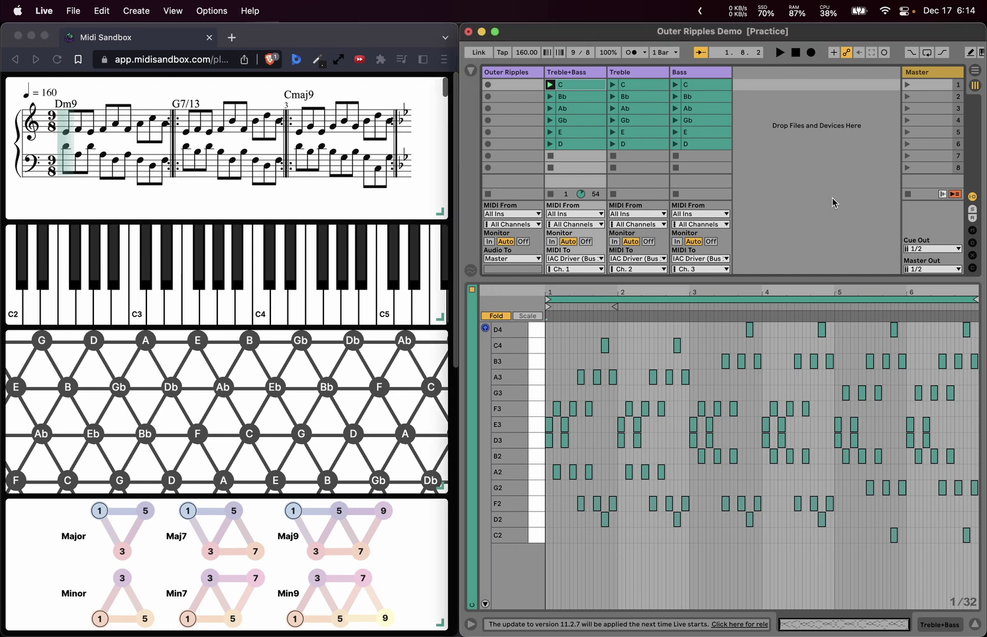
pyautogui.click(769, 187)
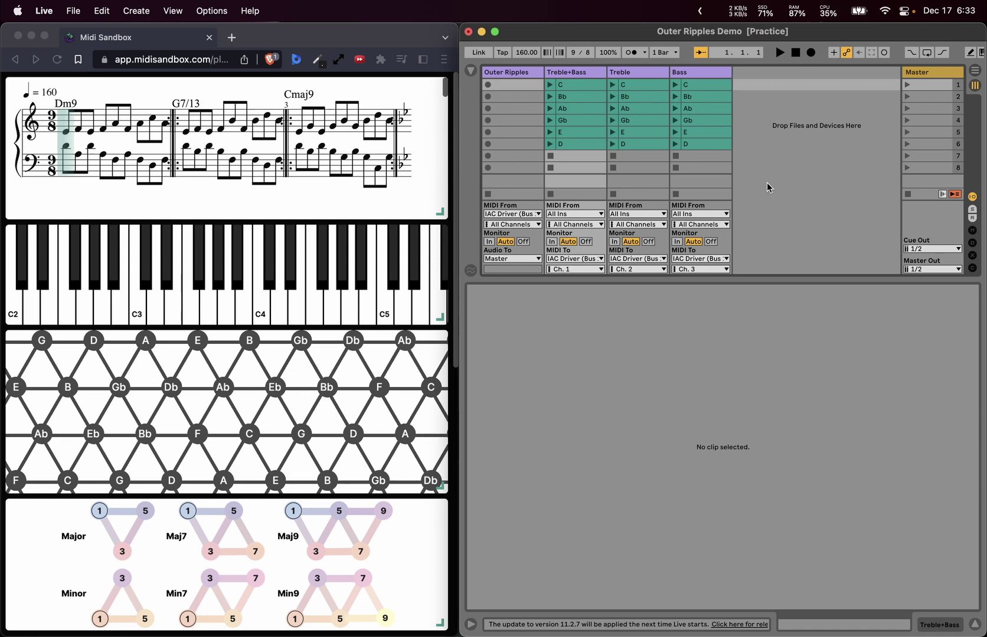
pyautogui.press('super+comma')
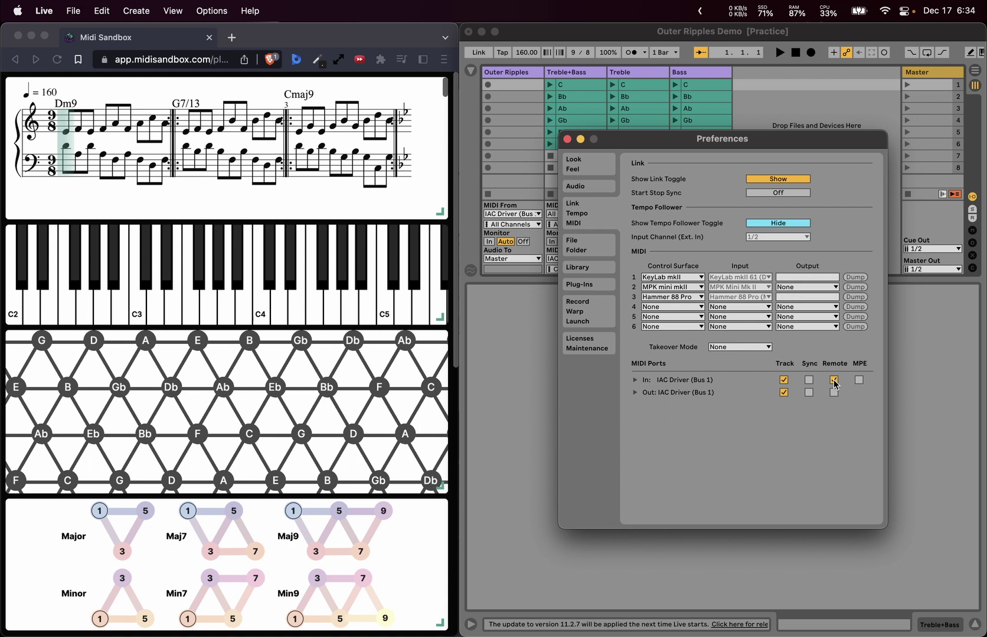
pyautogui.click(784, 381)
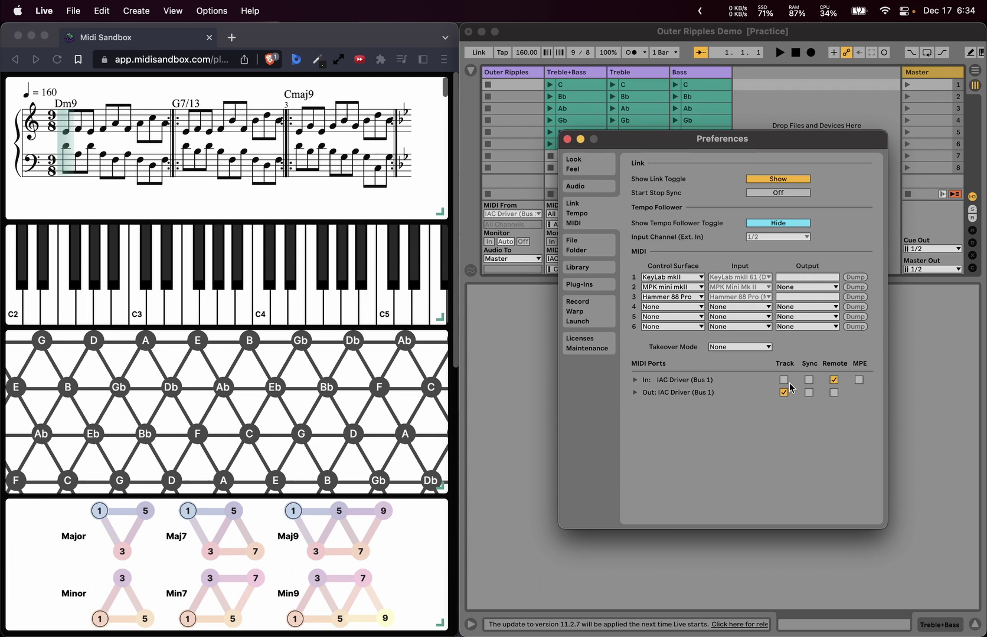
pyautogui.click(784, 380)
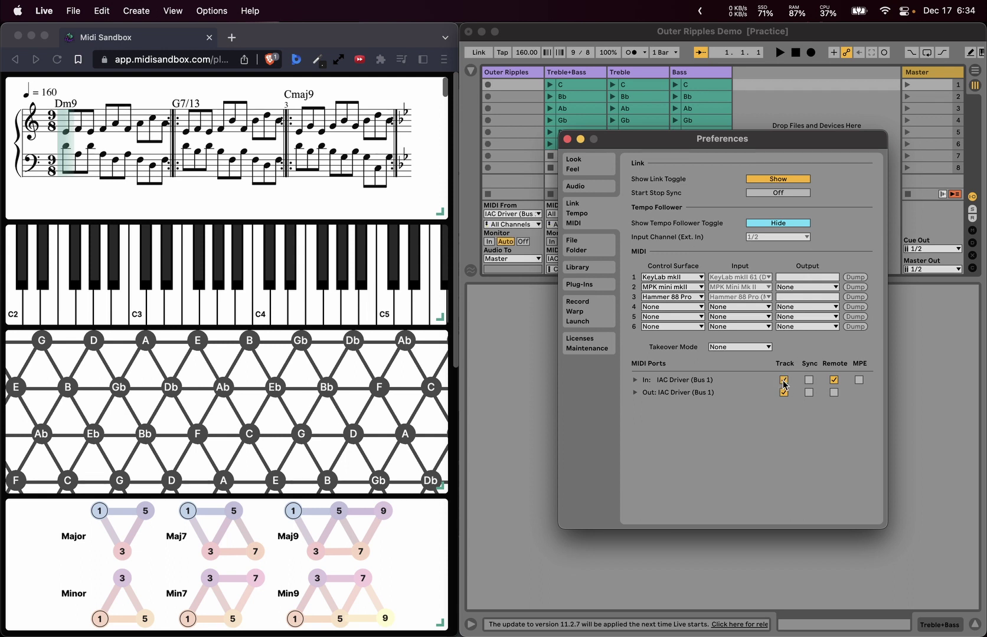
pyautogui.click(567, 139)
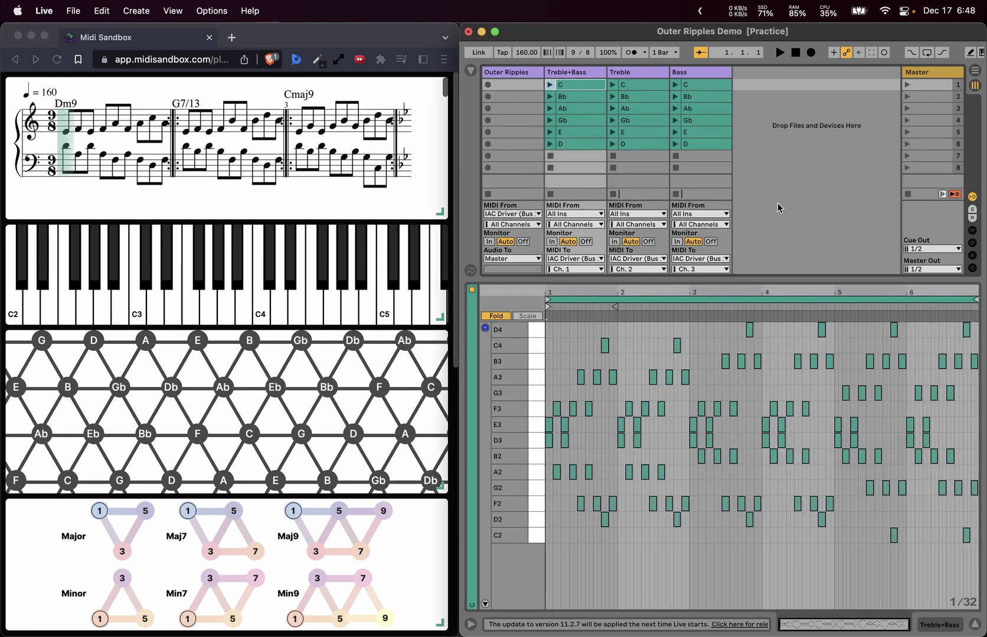
# - Delete the Treble and Bass tracks, keeping the Treble+Bass track
pyautogui.click(565, 74)
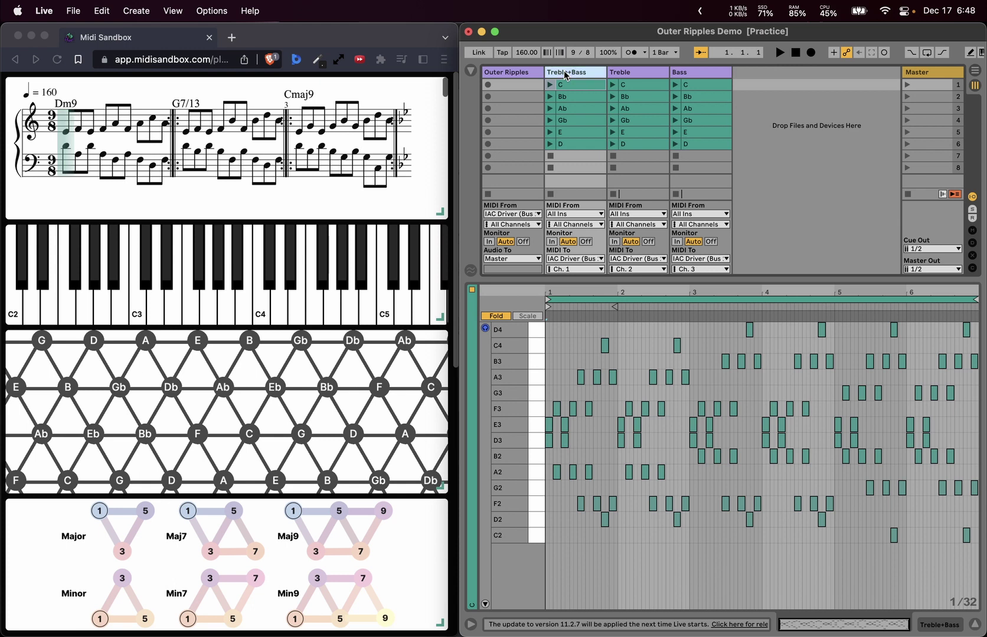
pyautogui.click(637, 72)
pyautogui.keyDown('shift'); pyautogui.click(710, 75); pyautogui.keyUp('shift')
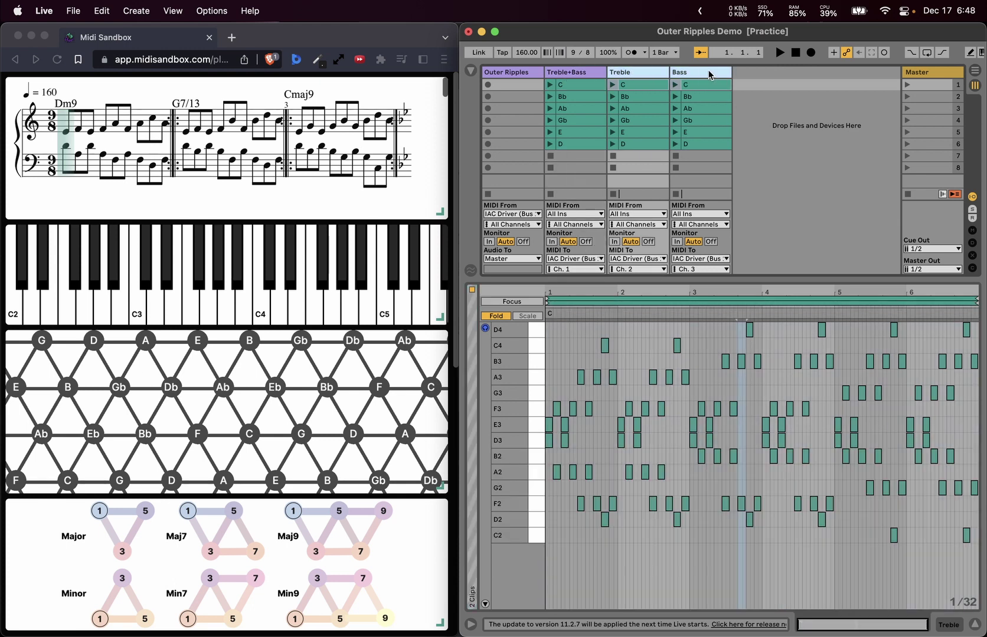
pyautogui.press('Delete')
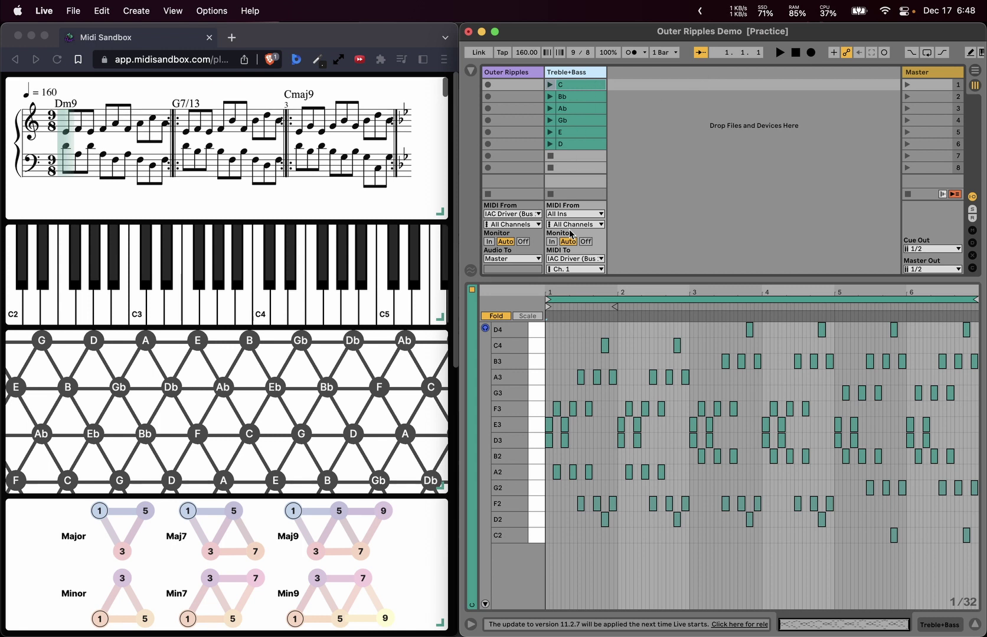
# - Examine the MIDI output destinations and channel options available for the Treble+Bass track
pyautogui.click(577, 259)
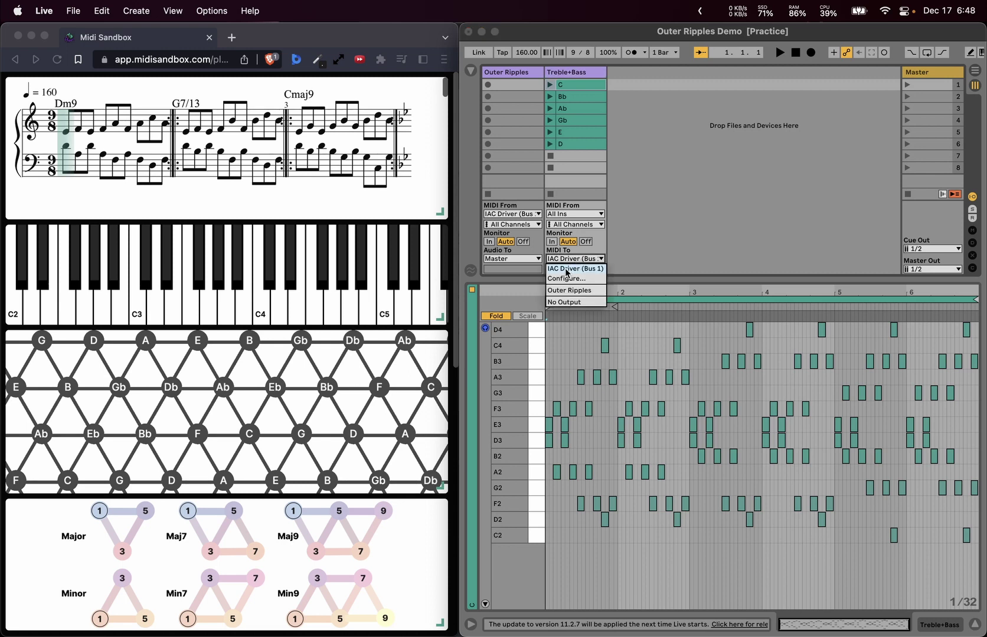
pyautogui.click(580, 188)
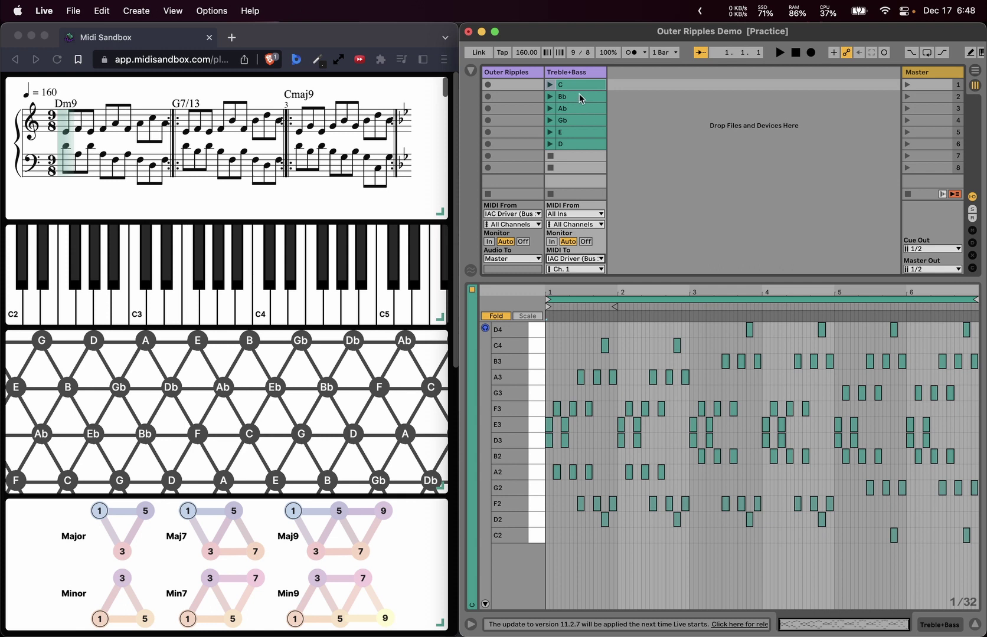
pyautogui.click(576, 270)
pyautogui.click(622, 246)
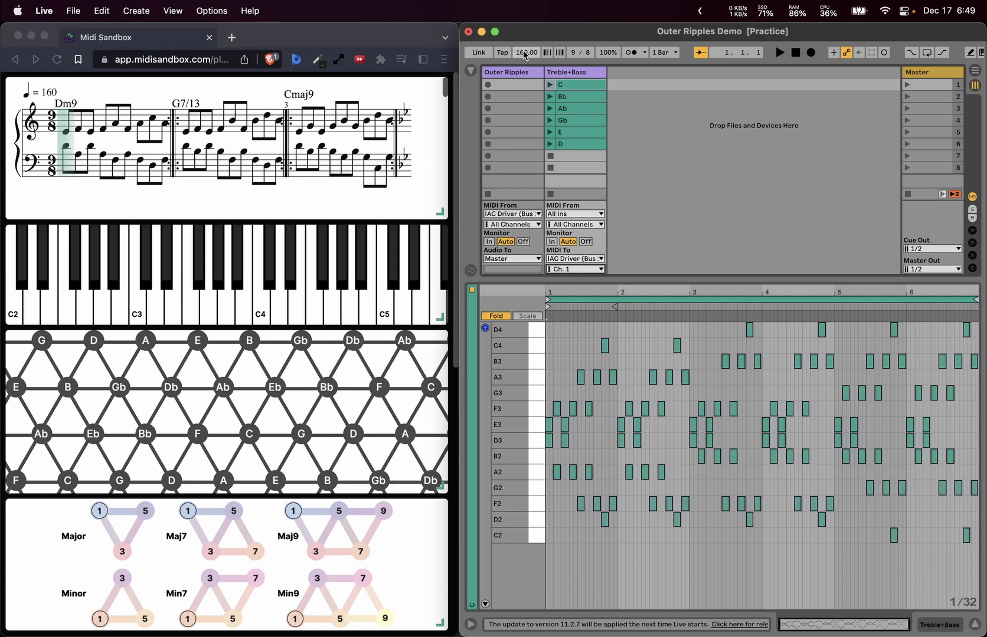
# - Show the Outer Ripples track's device chain, examine its MIDI input options, and compare its devices with those of the Treble+Bass track
pyautogui.click(510, 74)
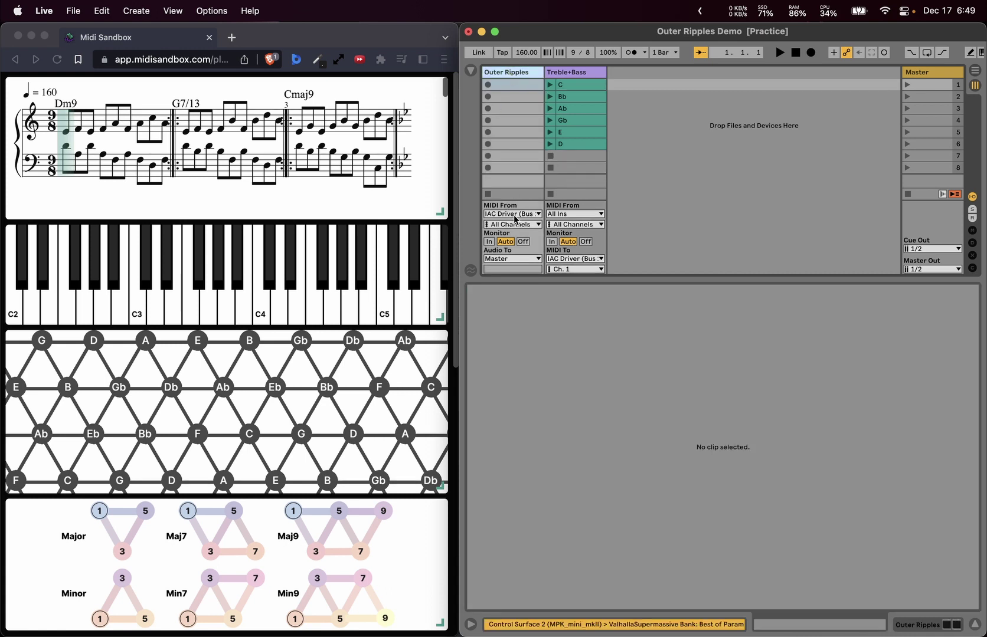
pyautogui.hotkey('shift', 'Tab')
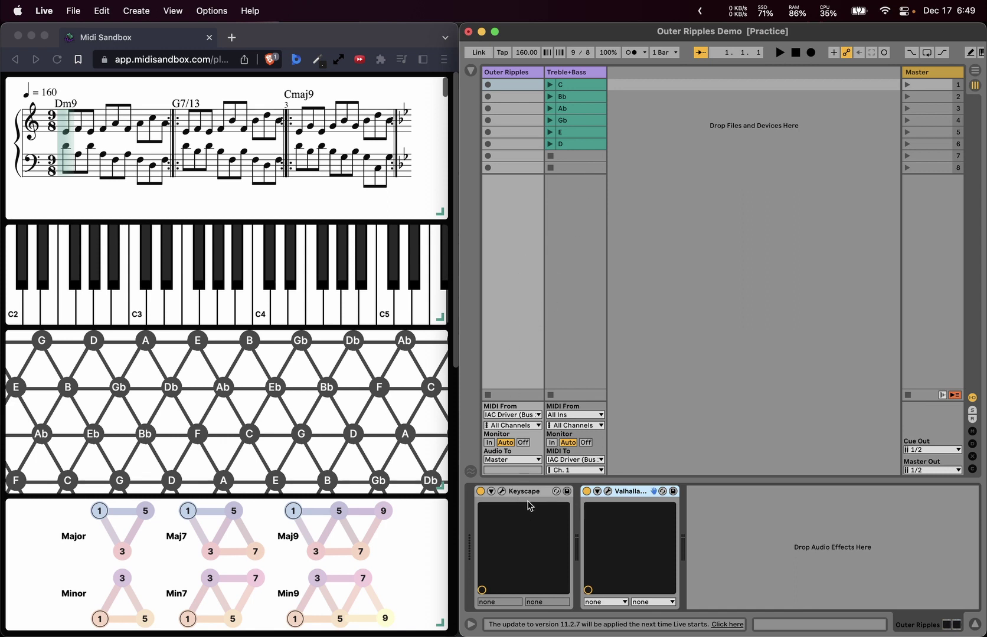
pyautogui.click(511, 416)
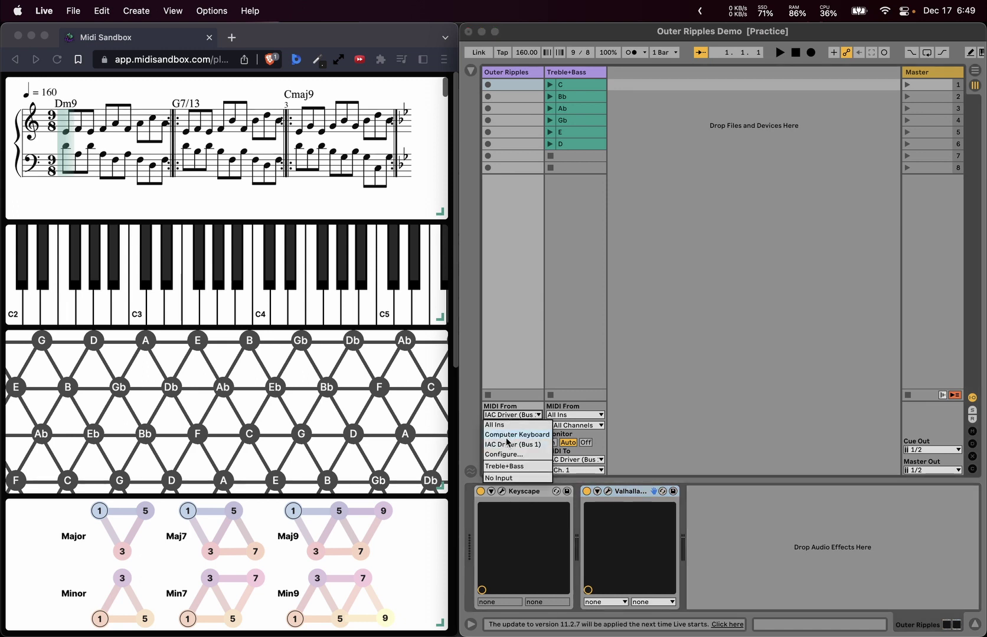
pyautogui.click(564, 354)
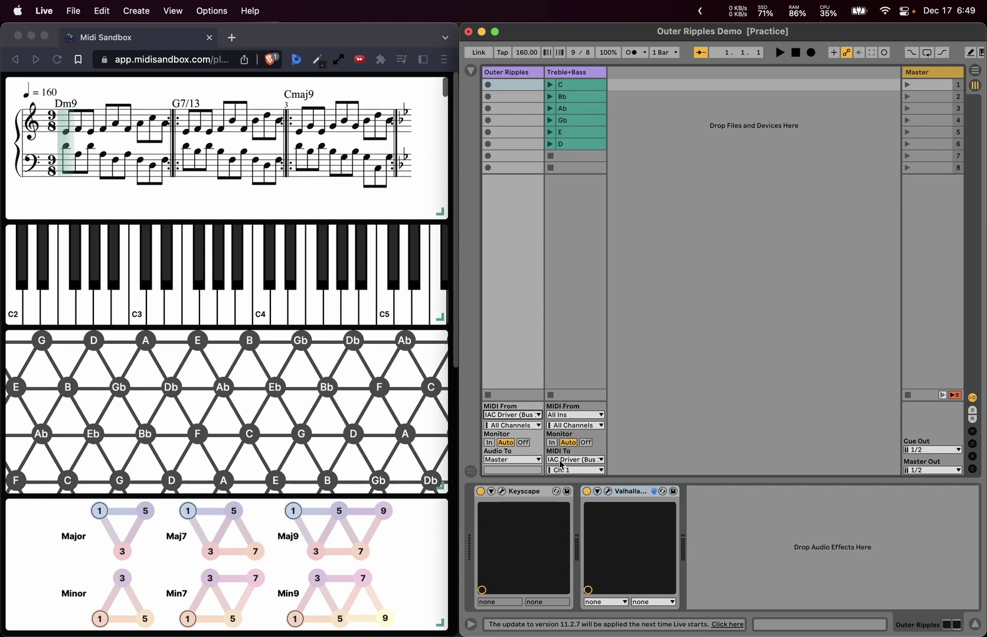
pyautogui.click(579, 244)
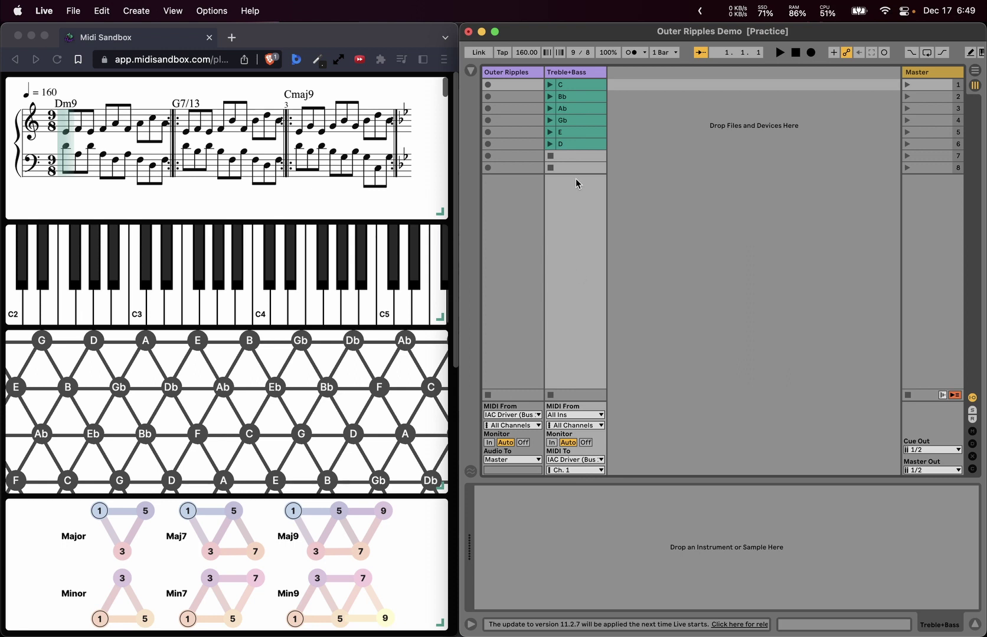
pyautogui.click(520, 211)
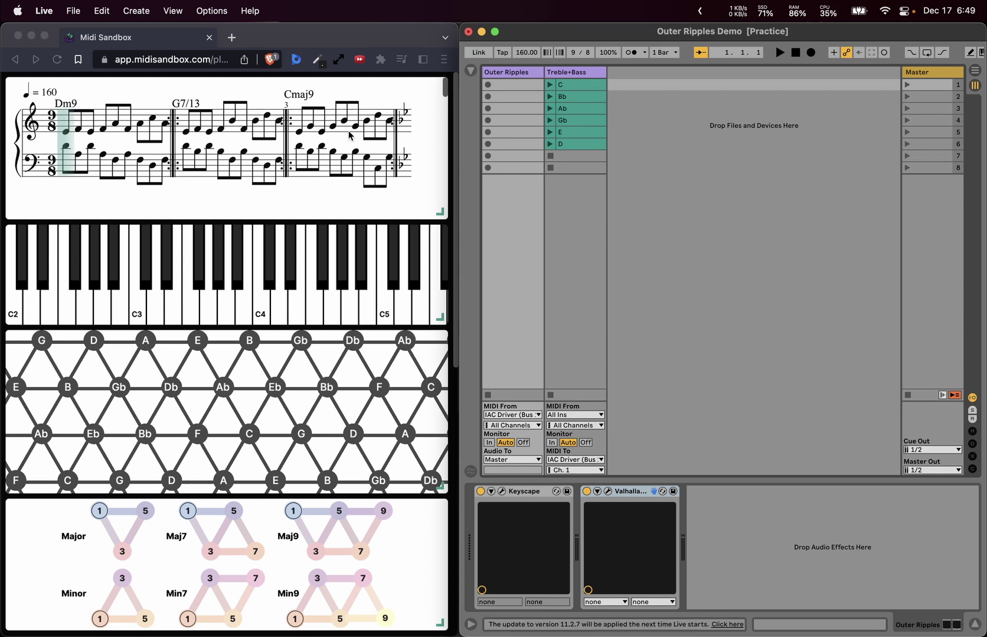
# - Switch to Midi Sandbox and view the sheet music block's settings and the global MIDI input settings
pyautogui.click(377, 181)
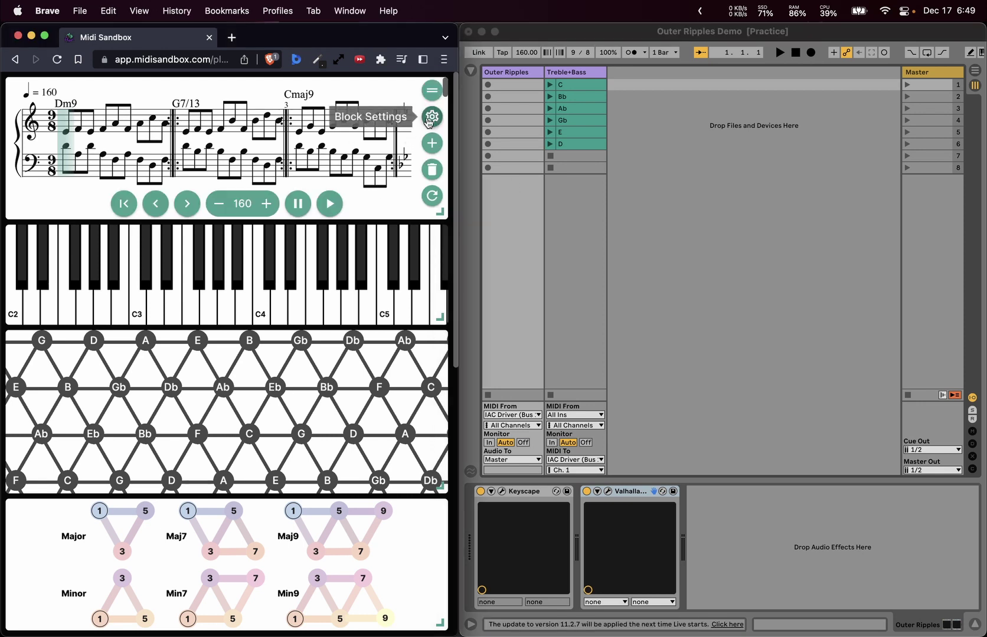
pyautogui.click(429, 121)
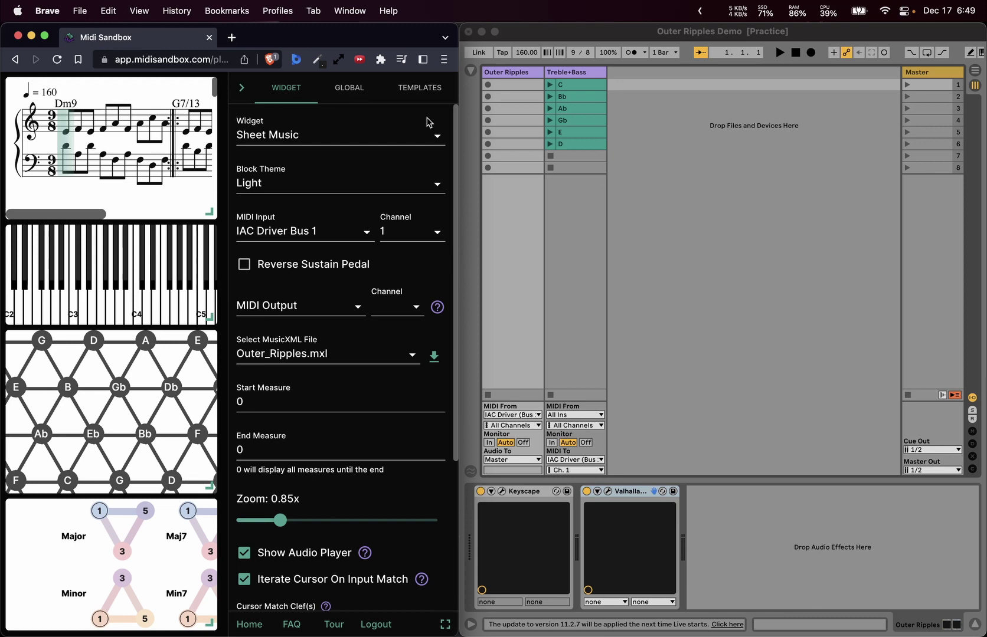
pyautogui.click(352, 91)
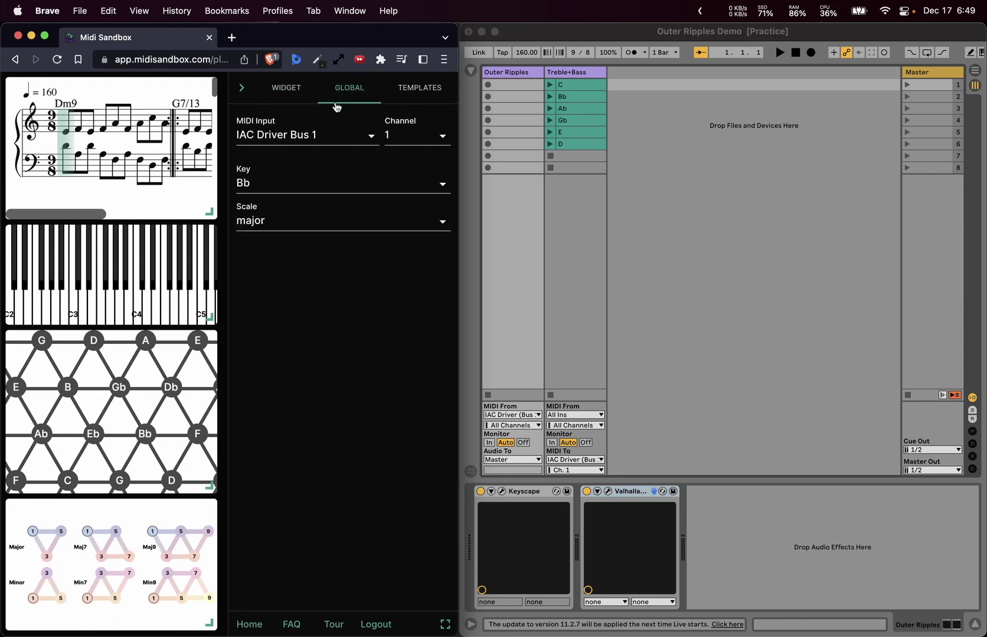
# - Check the available global MIDI input sources and close the settings
pyautogui.click(319, 139)
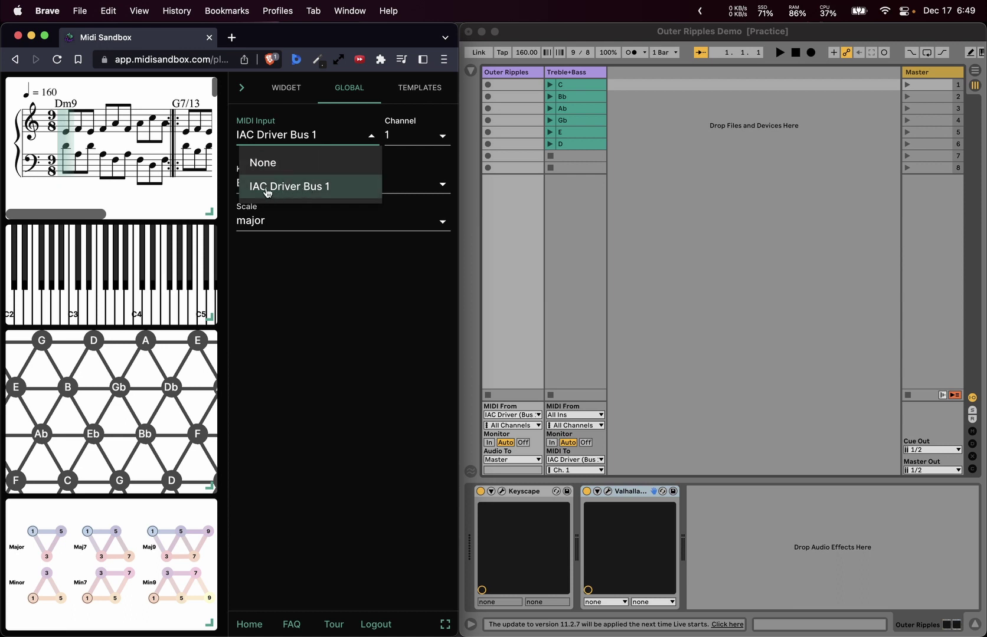
pyautogui.click(242, 94)
pyautogui.click(241, 91)
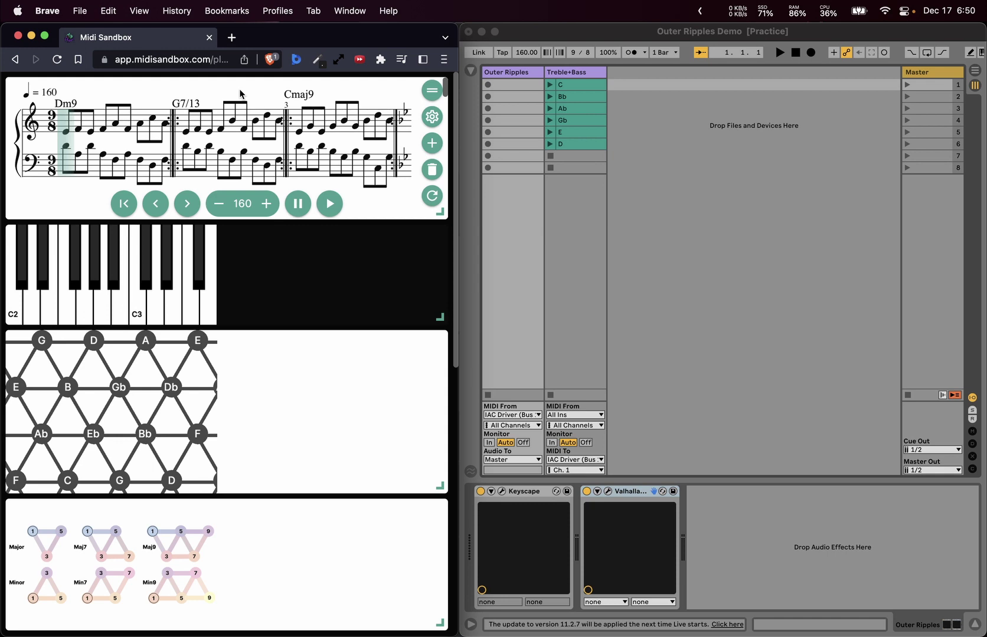
# - Switch to Ableton Live and launch the C clip on the Treble+Bass track
pyautogui.click(641, 97)
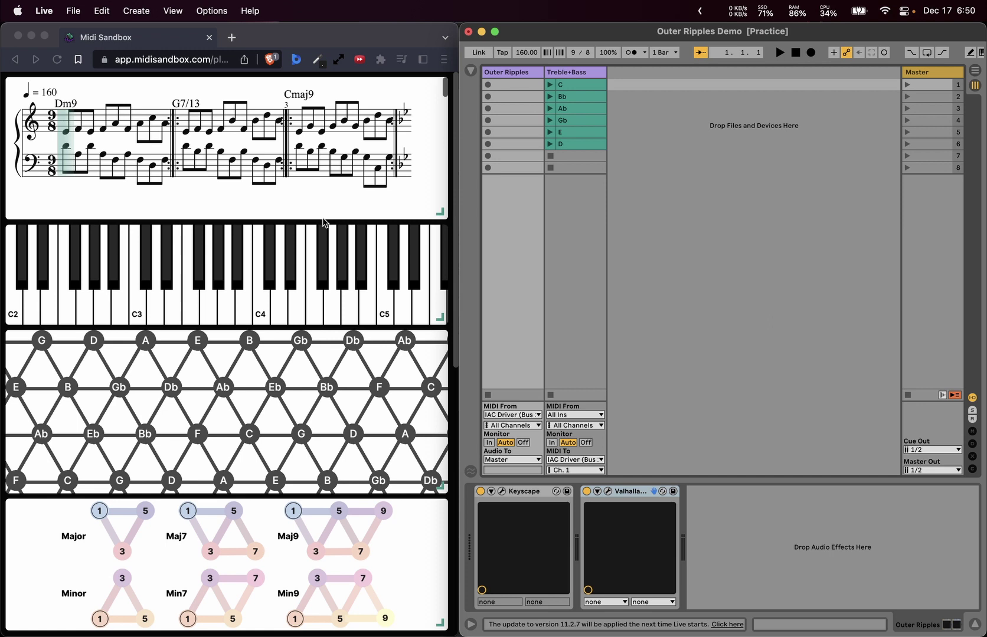
pyautogui.click(548, 85)
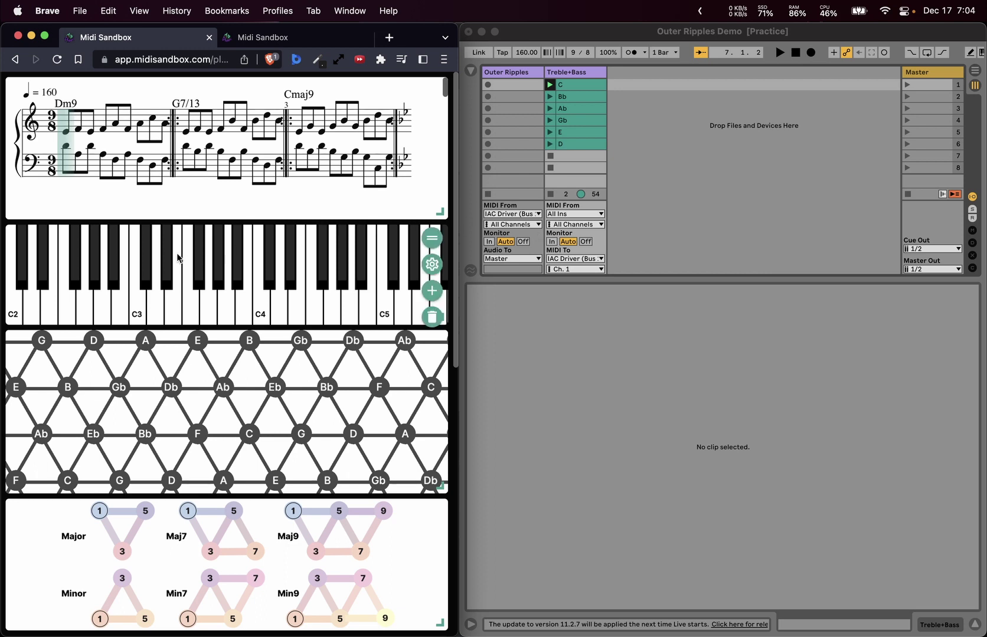
# - In Midi Sandbox, review the sheet music block's settings, including the explanation of Iterate Cursor On Input Match, and close them
pyautogui.moveTo(66, 152)
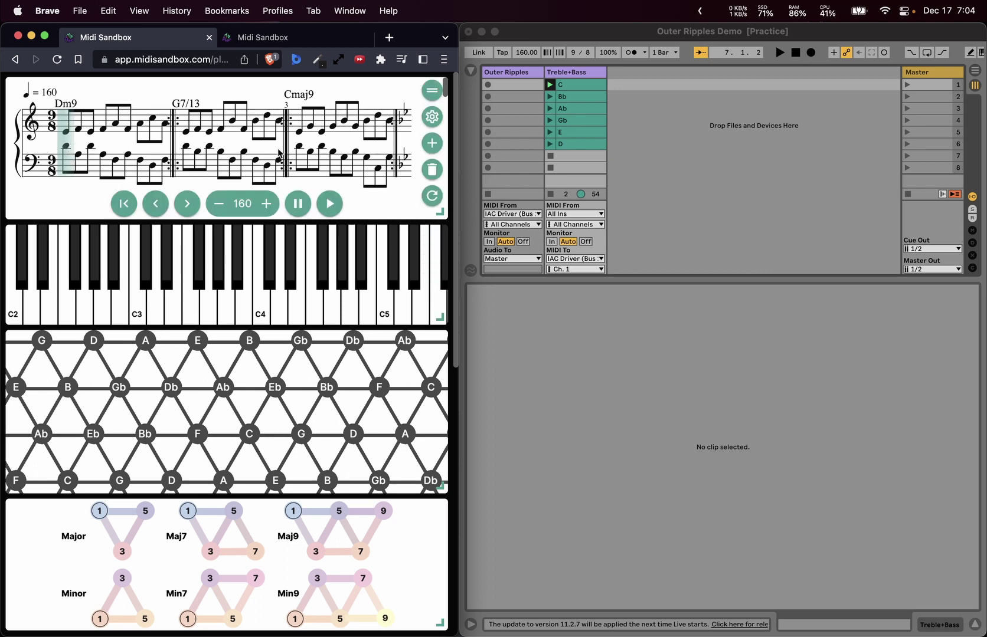
pyautogui.click(432, 117)
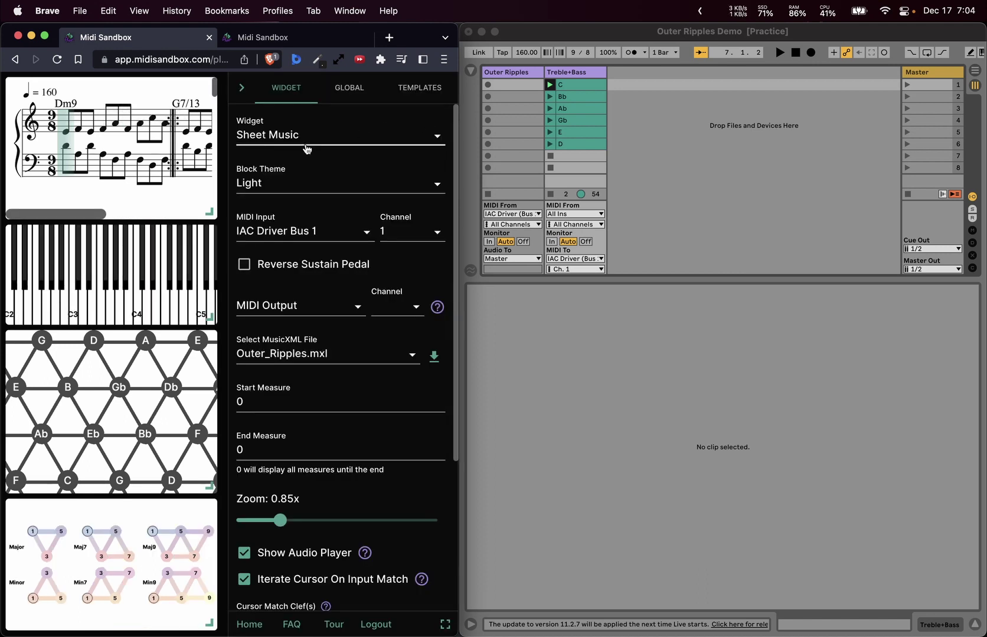
pyautogui.scroll(-5, 306, 149)
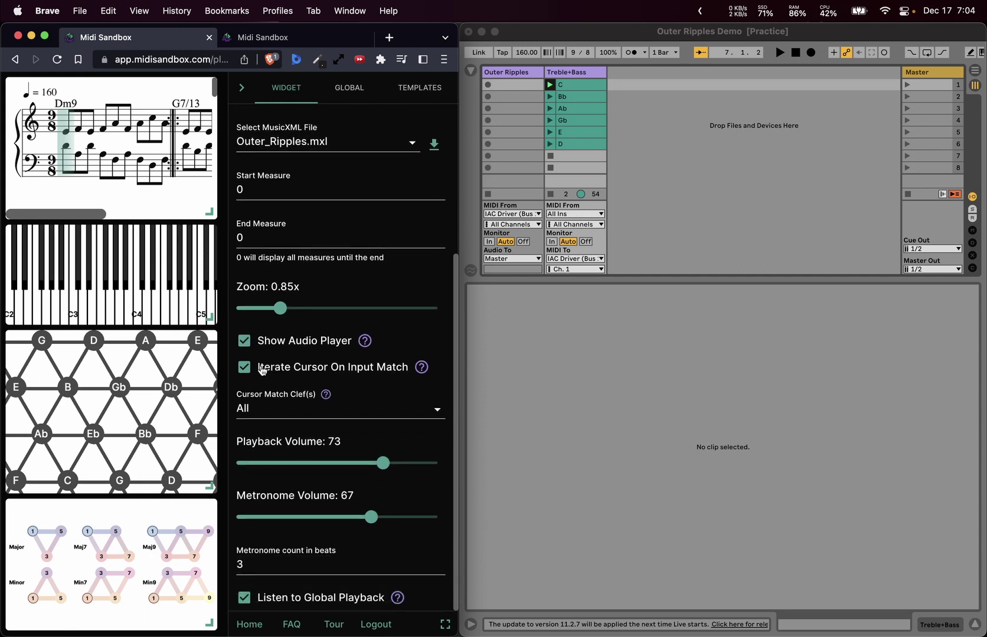
pyautogui.moveTo(420, 369)
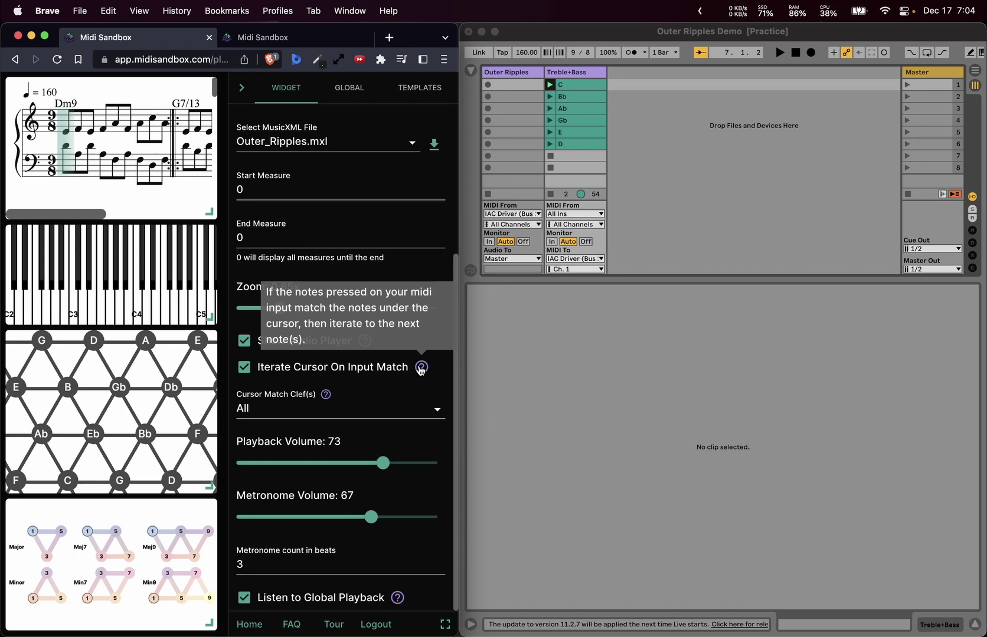
pyautogui.scroll(5, 420, 368)
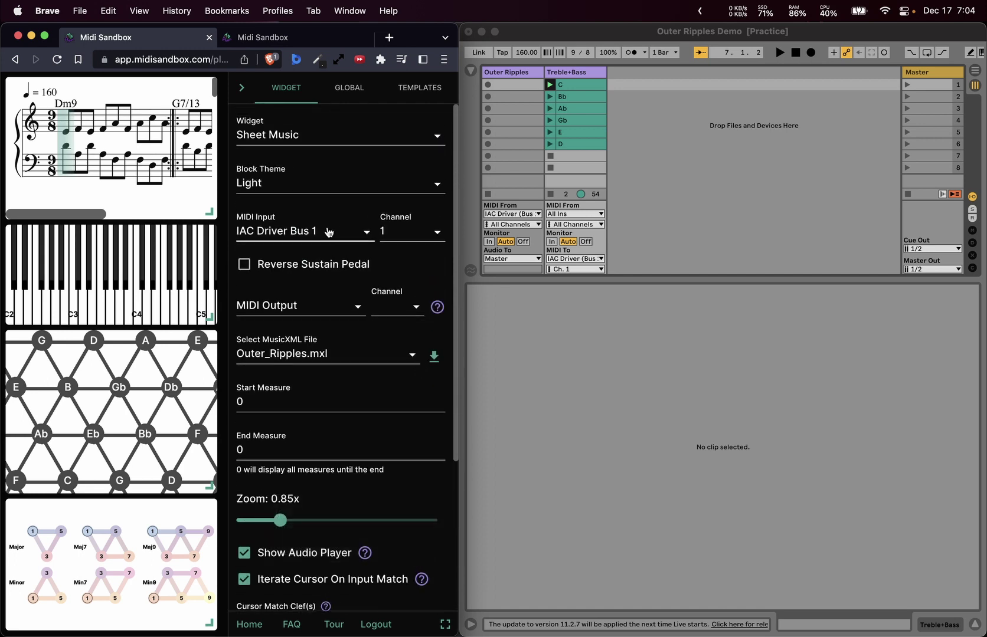
pyautogui.moveTo(102, 183)
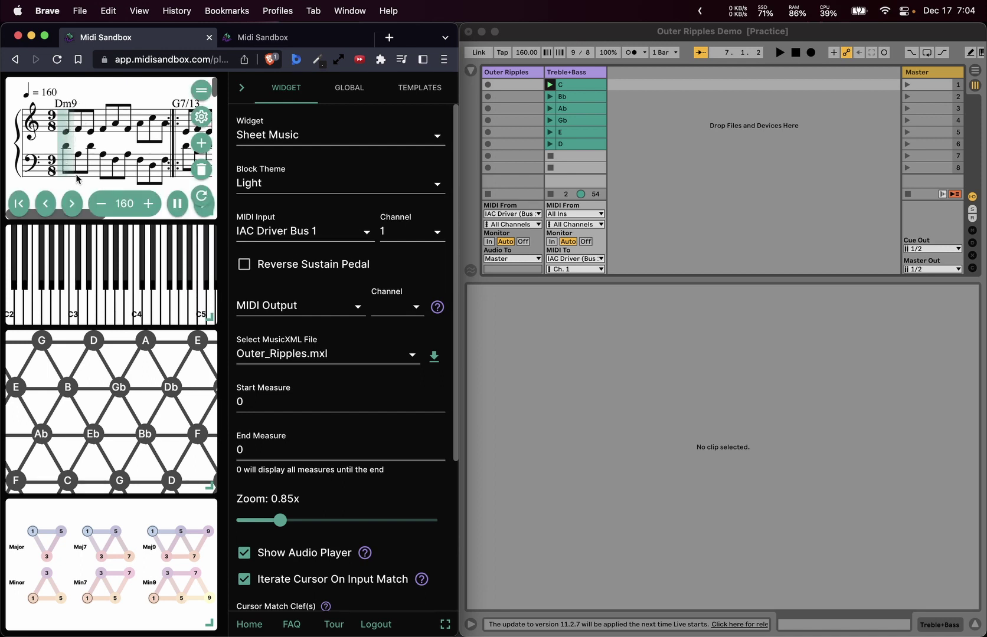
pyautogui.click(242, 88)
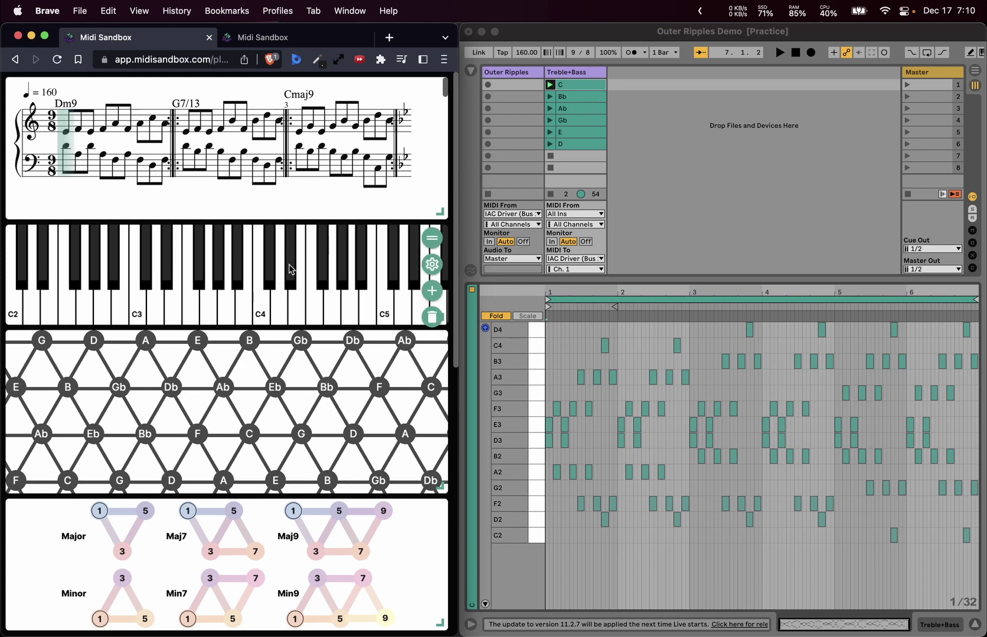
# - Switch to Ableton Live and examine the C clip's Sustain Pedal envelope, its device and control options, and its shape around bars 2 to 4
pyautogui.moveTo(83, 165)
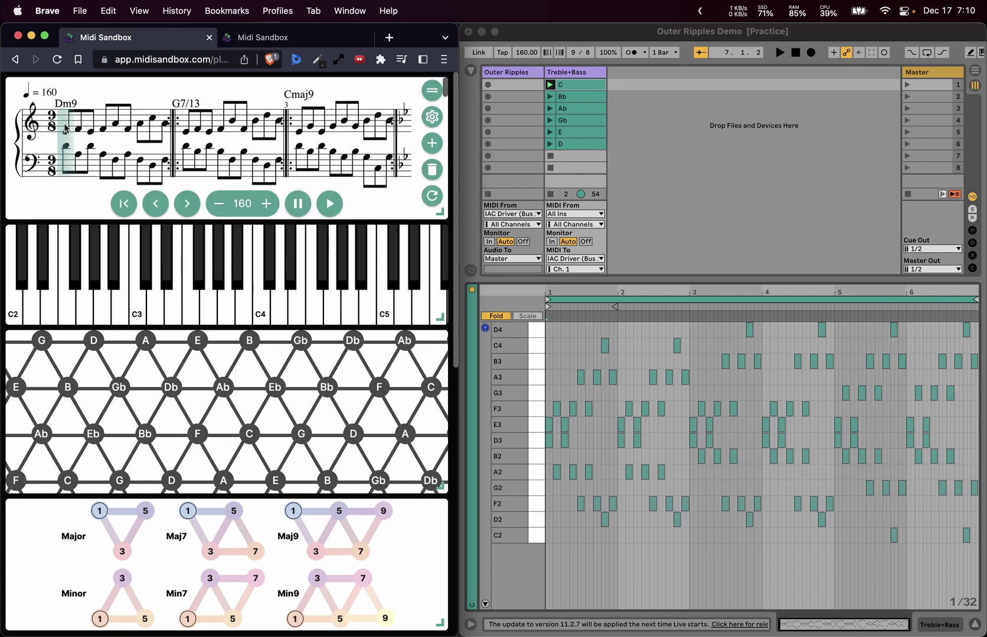
pyautogui.moveTo(95, 244)
pyautogui.click(477, 371)
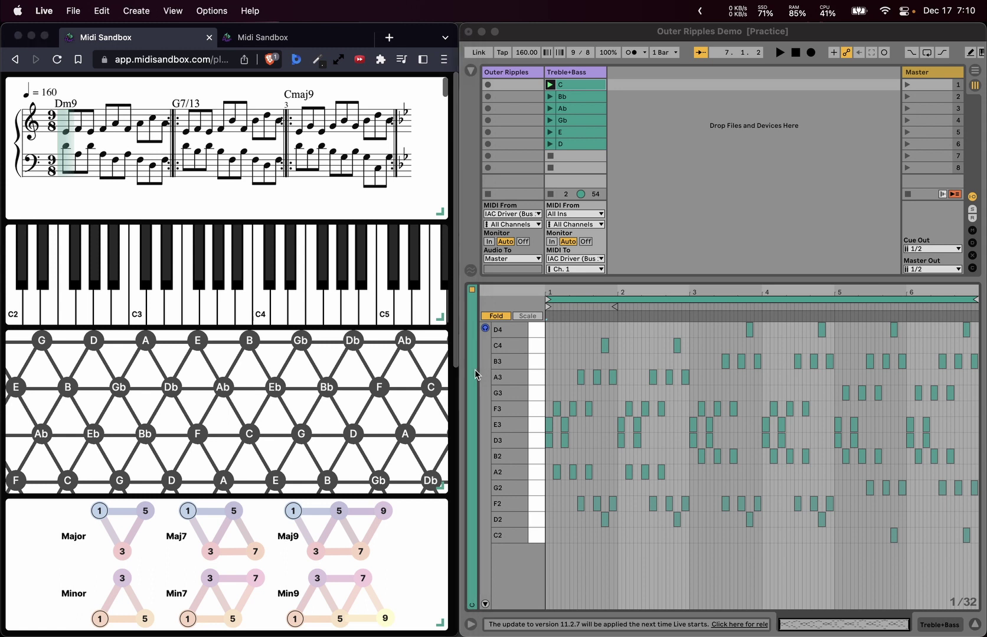
pyautogui.click(494, 443)
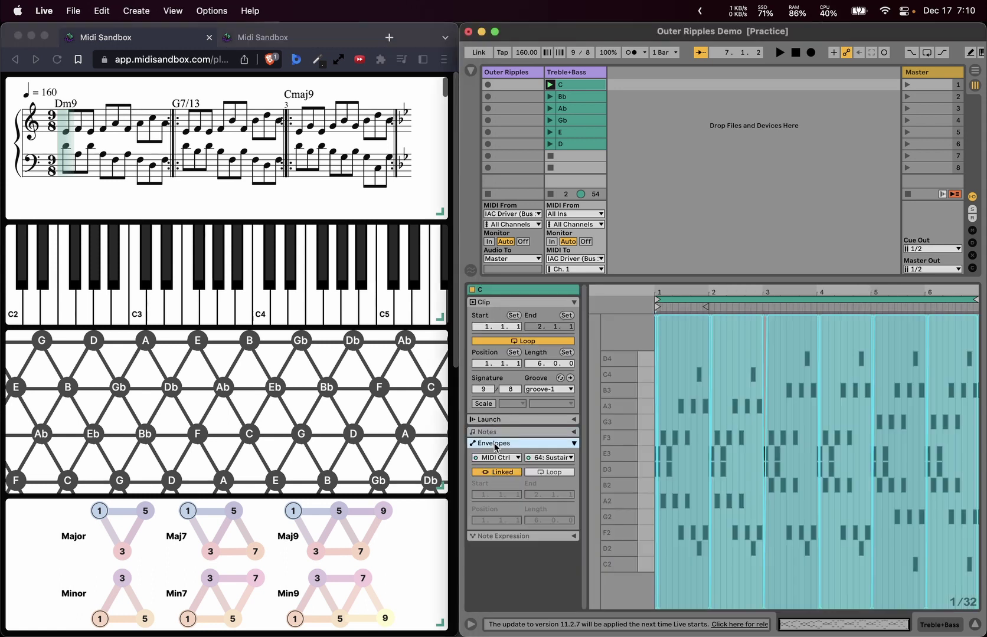
pyautogui.click(498, 460)
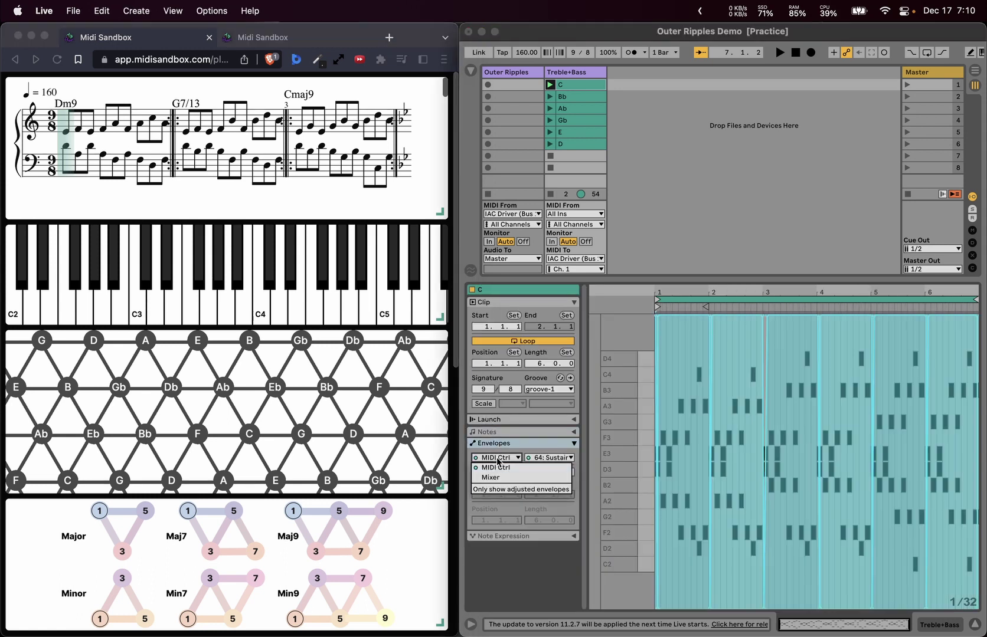
pyautogui.click(539, 459)
pyautogui.click(539, 459)
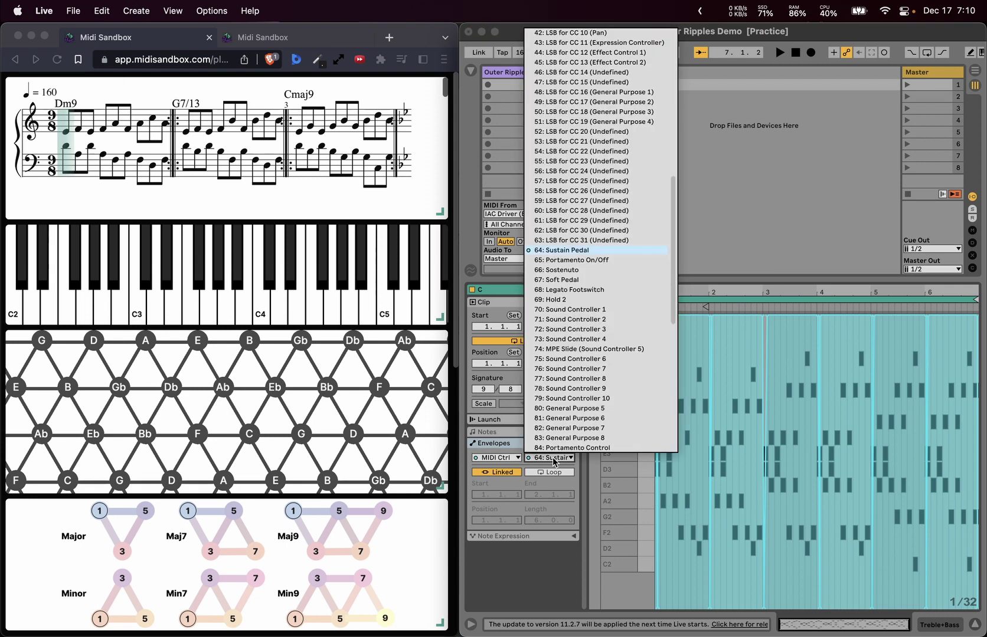
pyautogui.click(553, 460)
pyautogui.click(471, 289)
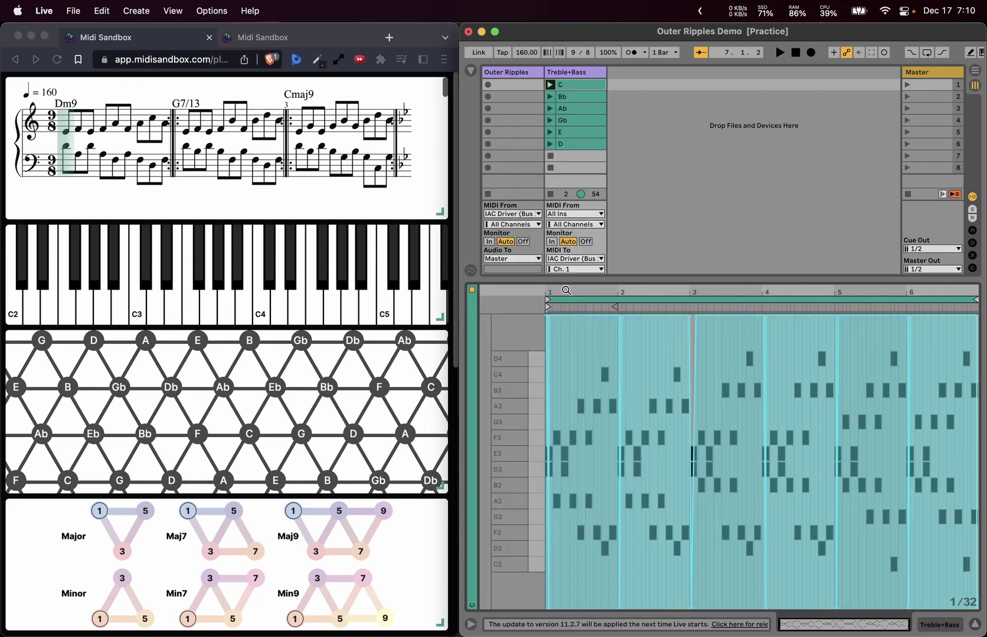
pyautogui.scroll(10, 639, 415)
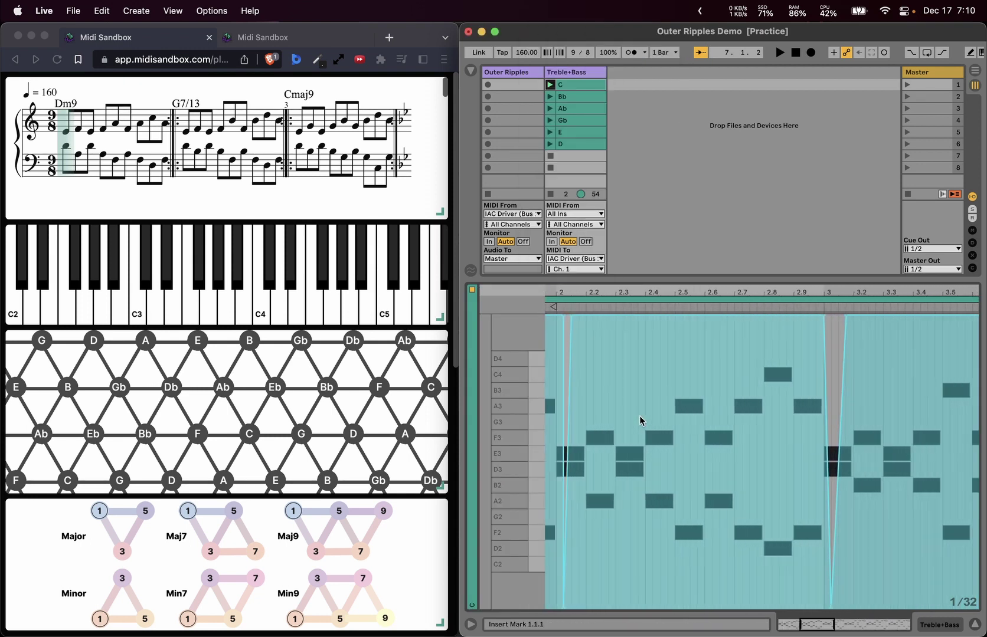
pyautogui.scroll(-4, 639, 415)
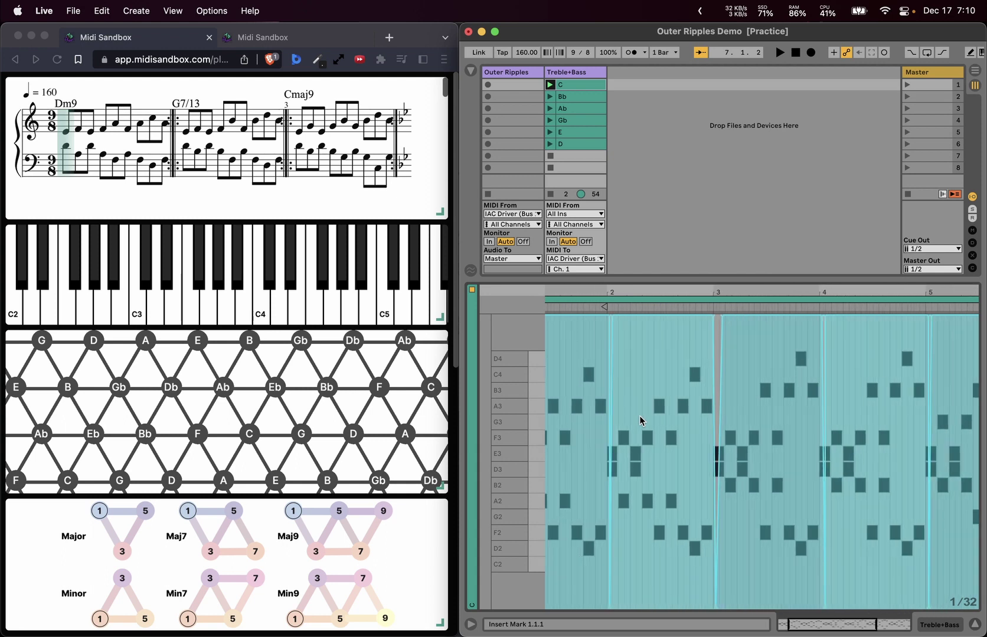
pyautogui.scroll(-8, 639, 415)
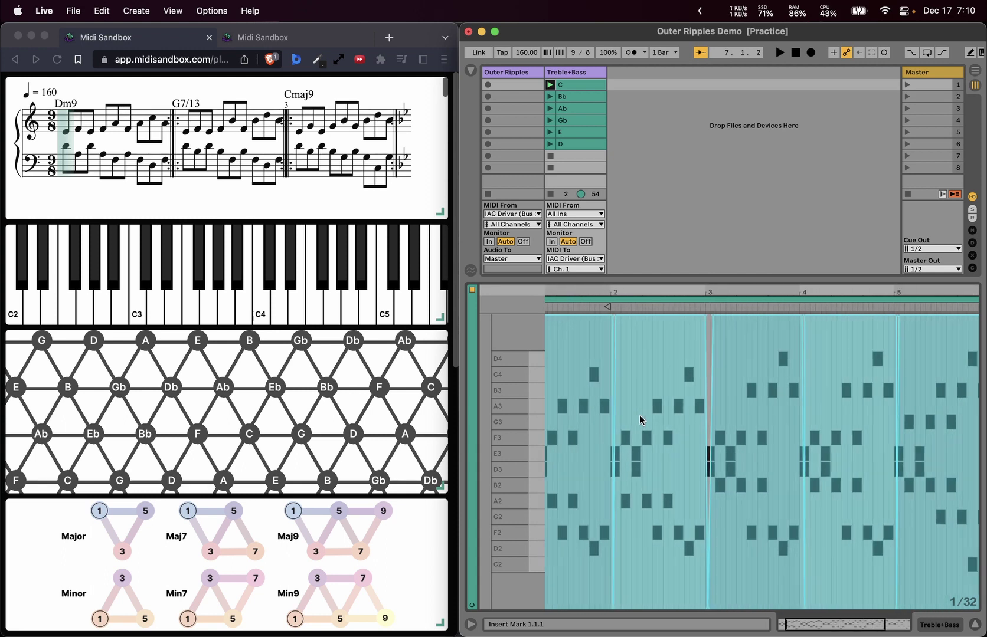
pyautogui.scroll(3, 639, 415)
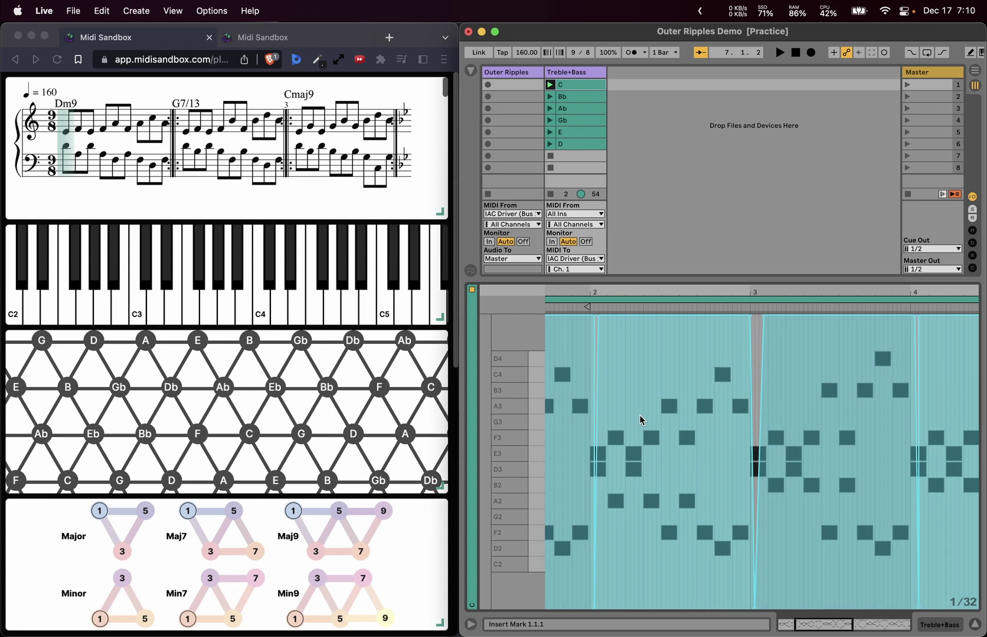
# - Launch the Treble+Bass track's C clip to play it through the sheet music
pyautogui.click(550, 85)
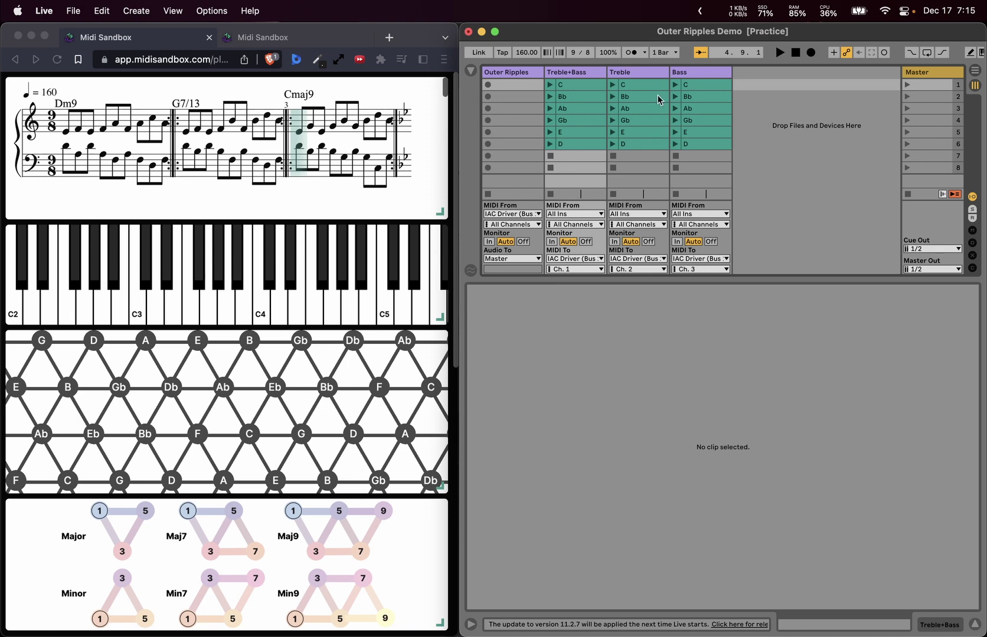
# - Compare the notes of the C clips on the Treble+Bass, Treble and Bass tracks
pyautogui.click(655, 73)
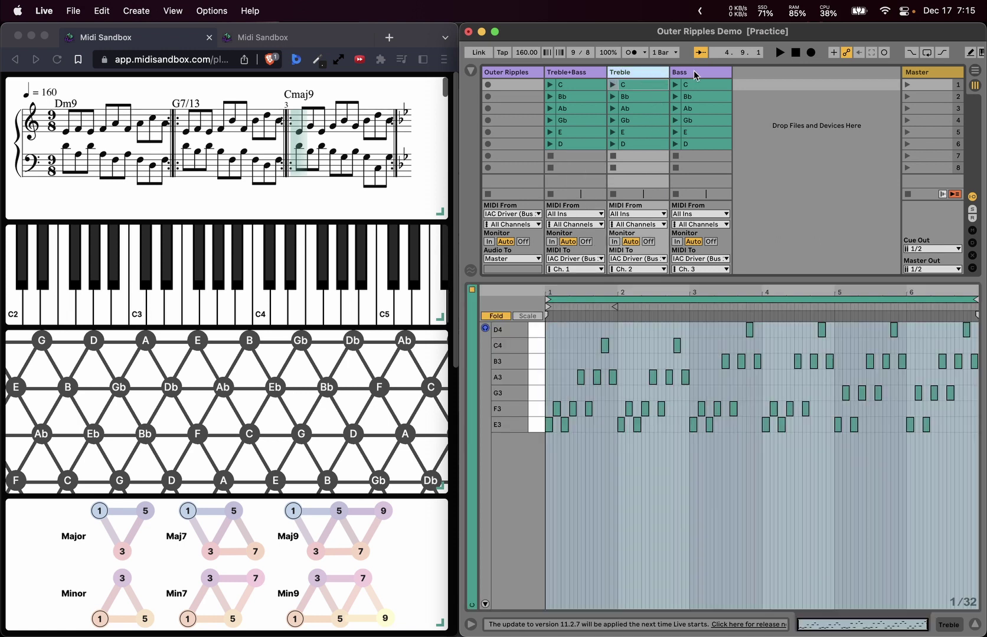
pyautogui.click(696, 75)
pyautogui.click(638, 76)
pyautogui.click(576, 86)
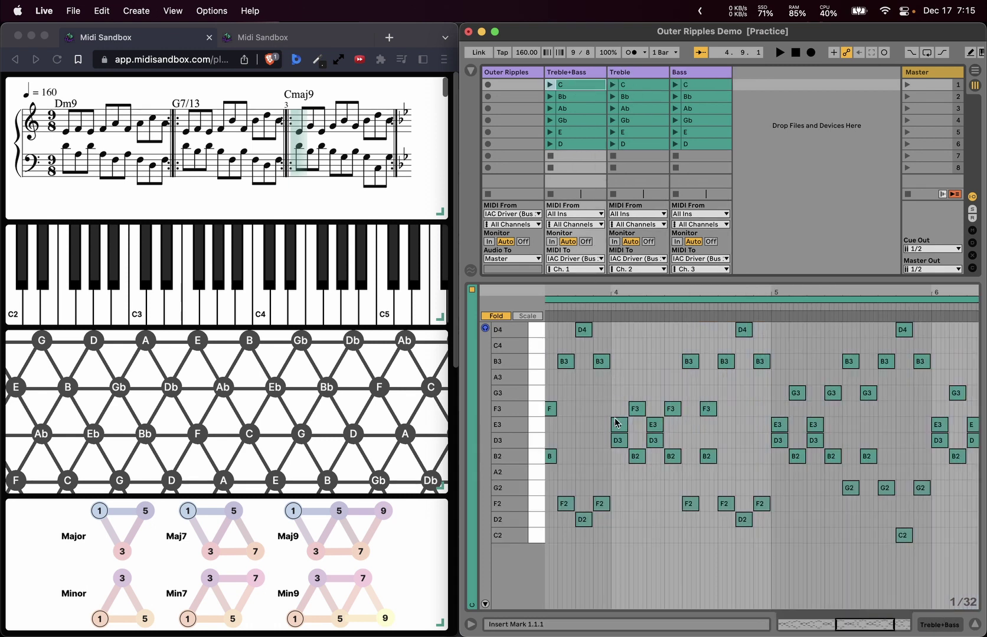
pyautogui.click(626, 85)
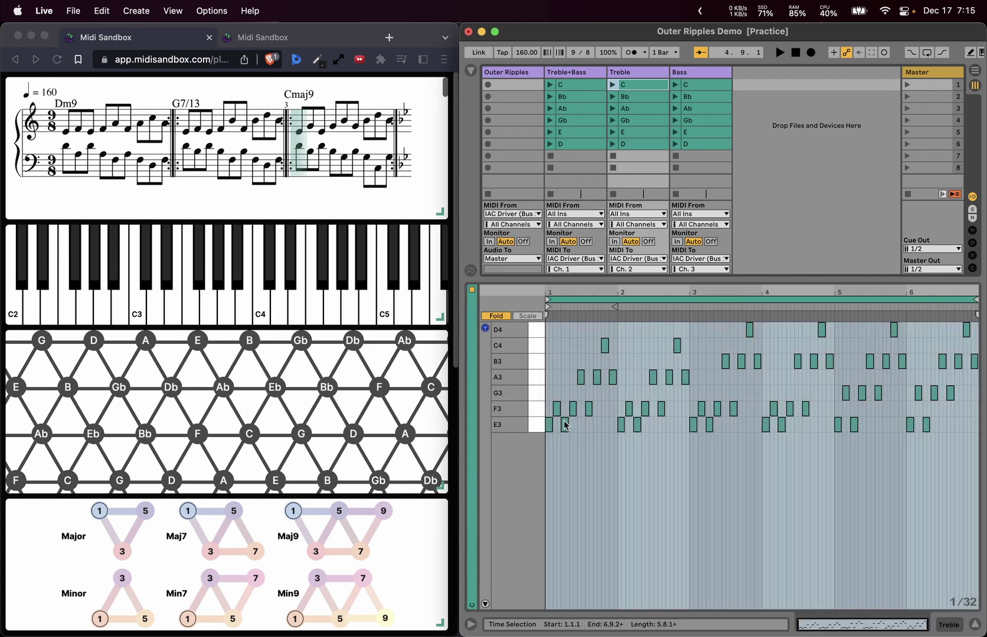
pyautogui.click(694, 85)
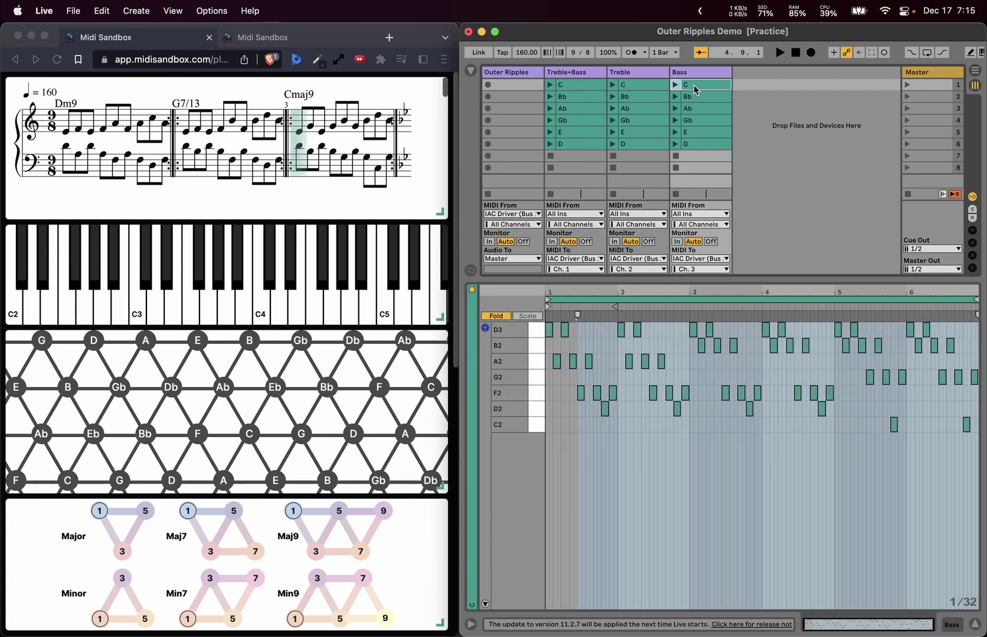
pyautogui.click(616, 74)
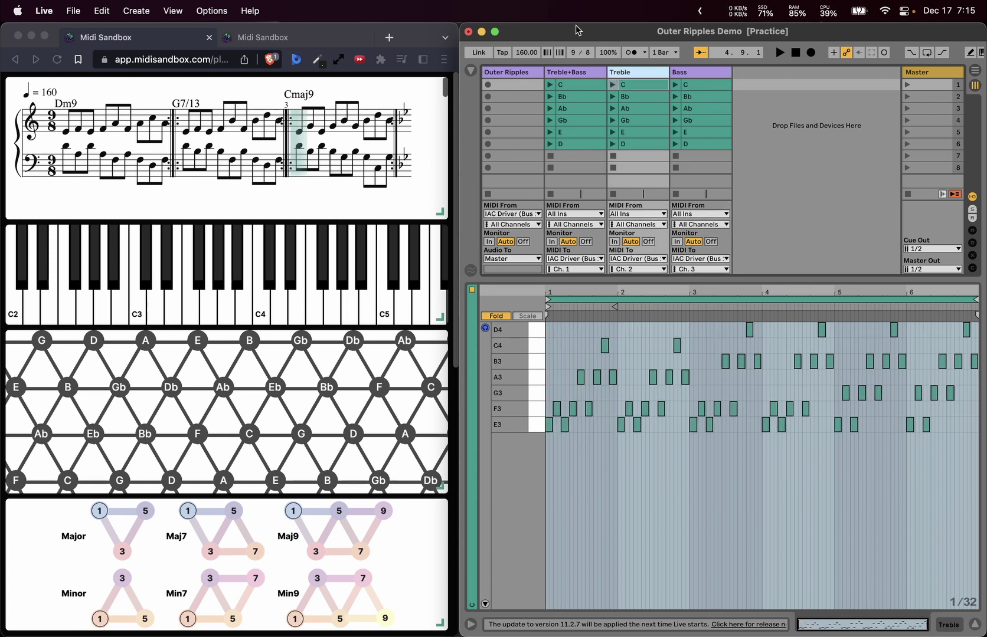
# - Switch to the second Midi Sandbox tab and check the MIDI input and channel settings of its upper Tonnetz, upper Piano and lower Tonnetz blocks
pyautogui.click(248, 39)
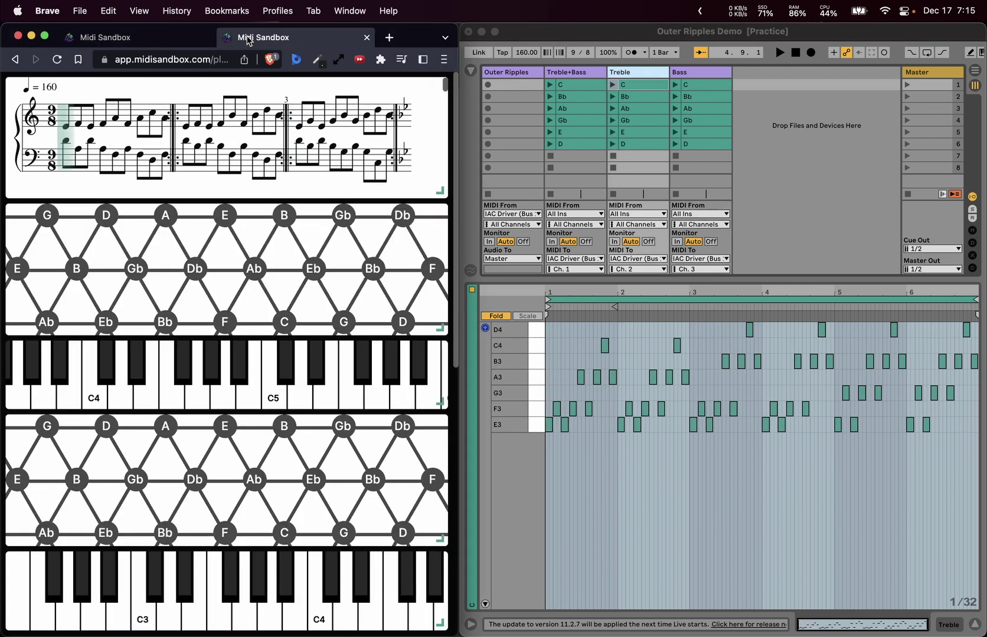
pyautogui.moveTo(226, 241)
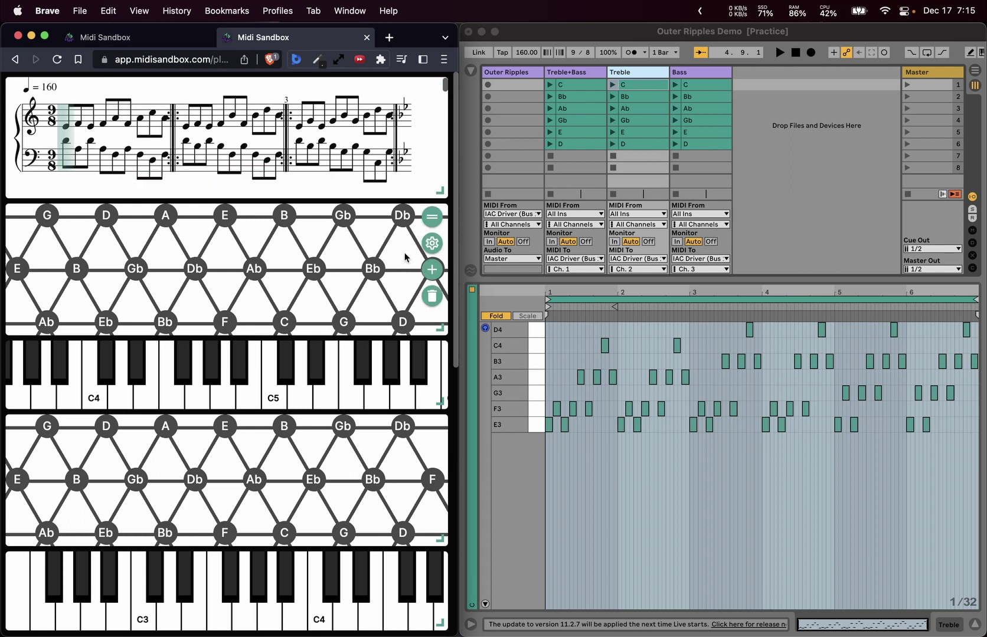
pyautogui.click(432, 243)
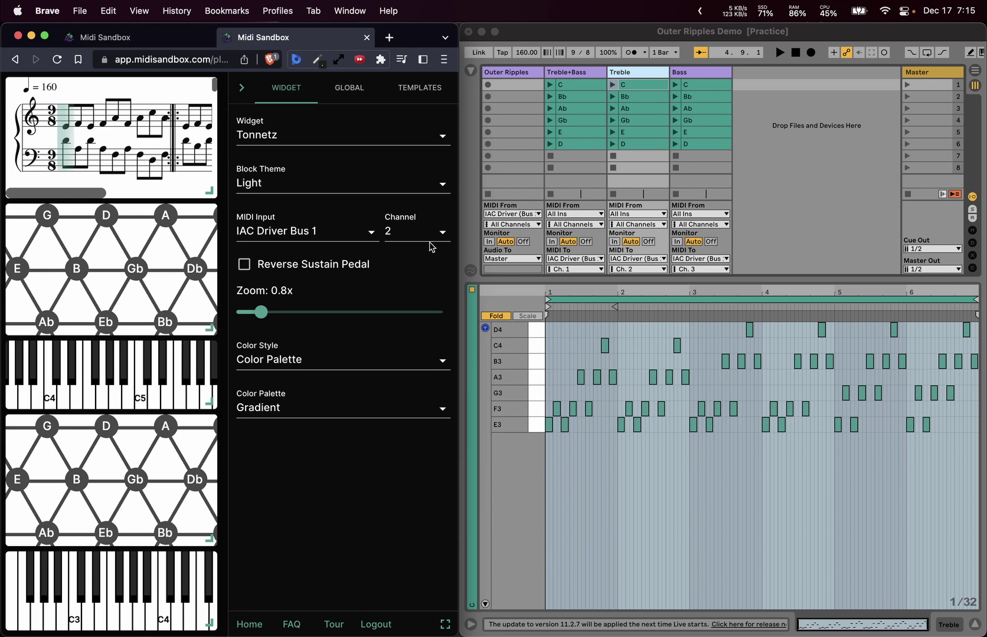
pyautogui.moveTo(171, 366)
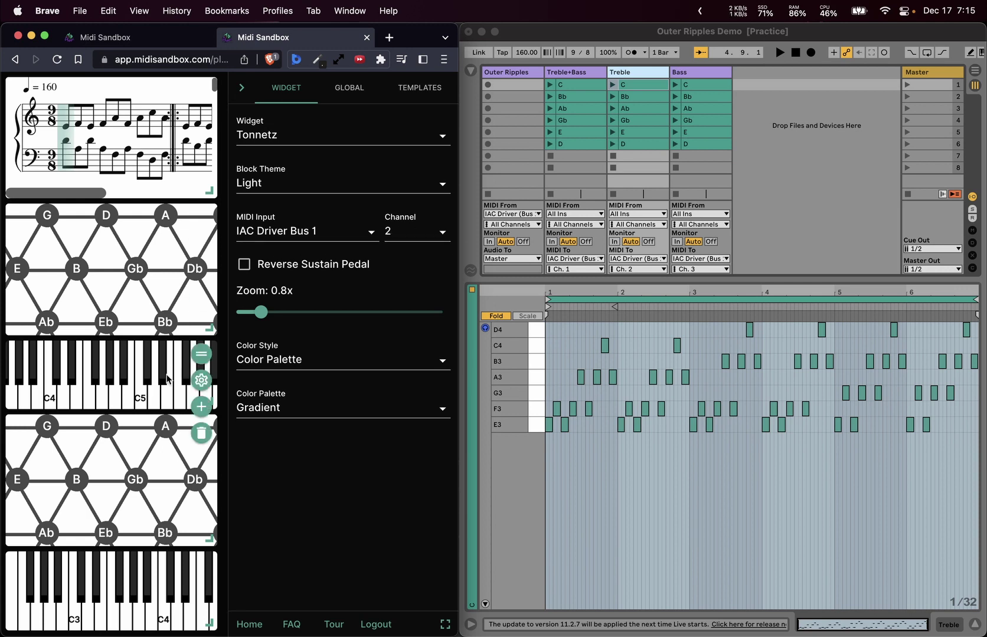
pyautogui.click(203, 381)
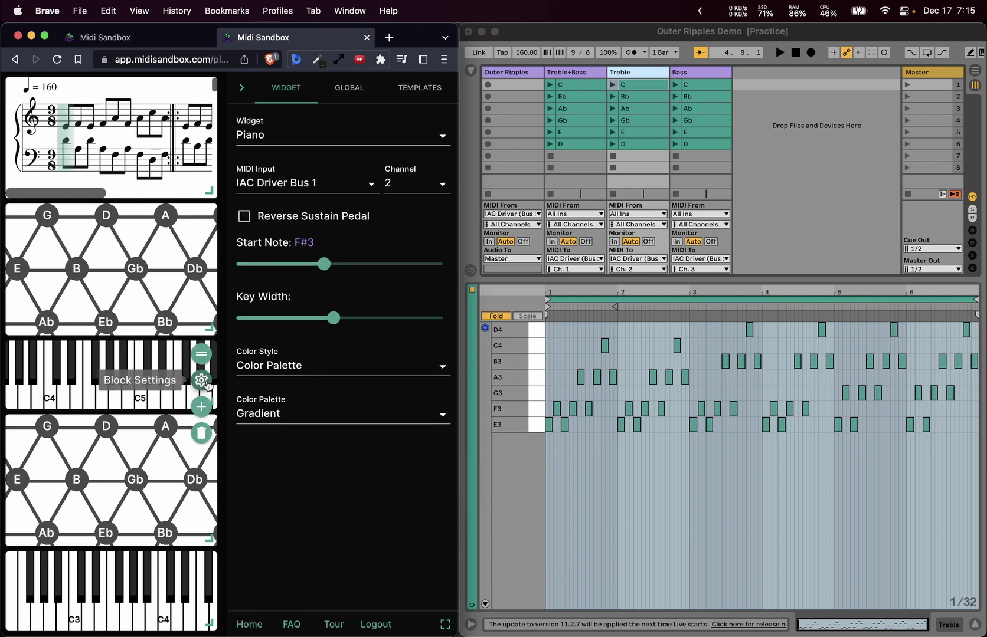
pyautogui.click(202, 454)
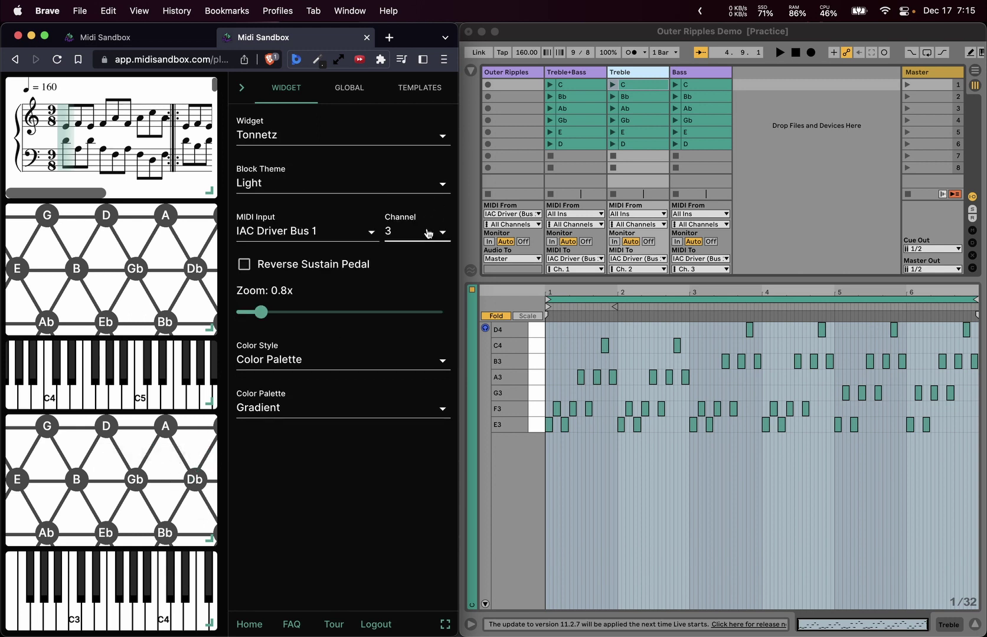
# - Return to Ableton Live and select the Bass track to view its C clip and MIDI routing
pyautogui.click(757, 142)
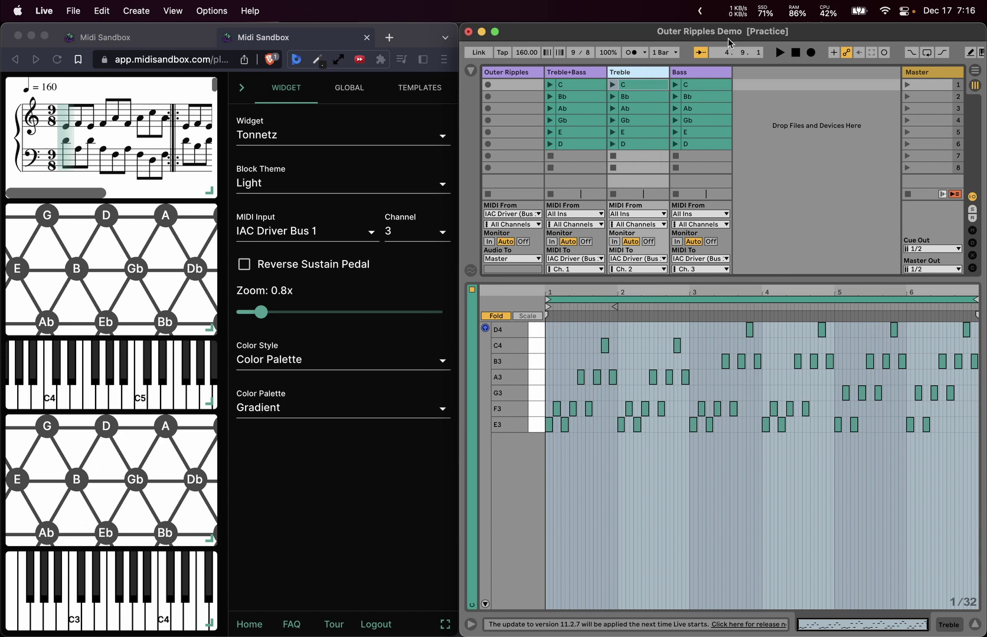
pyautogui.click(697, 76)
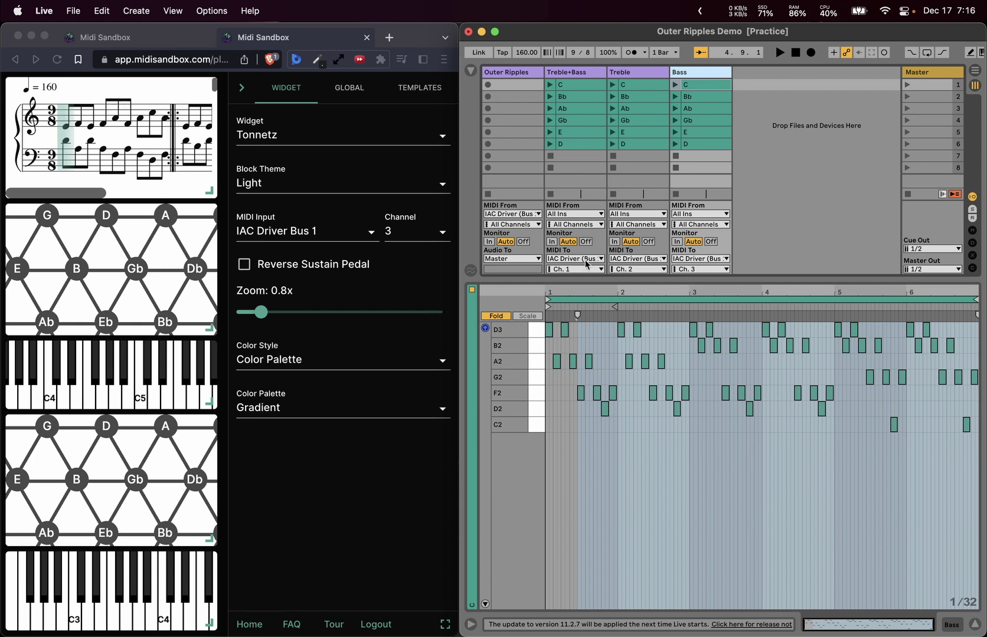
# - Set the Sheet Music block's MIDI input to IAC Driver Bus 1, channel 1, and launch the first scene in Ableton Live
pyautogui.click(578, 77)
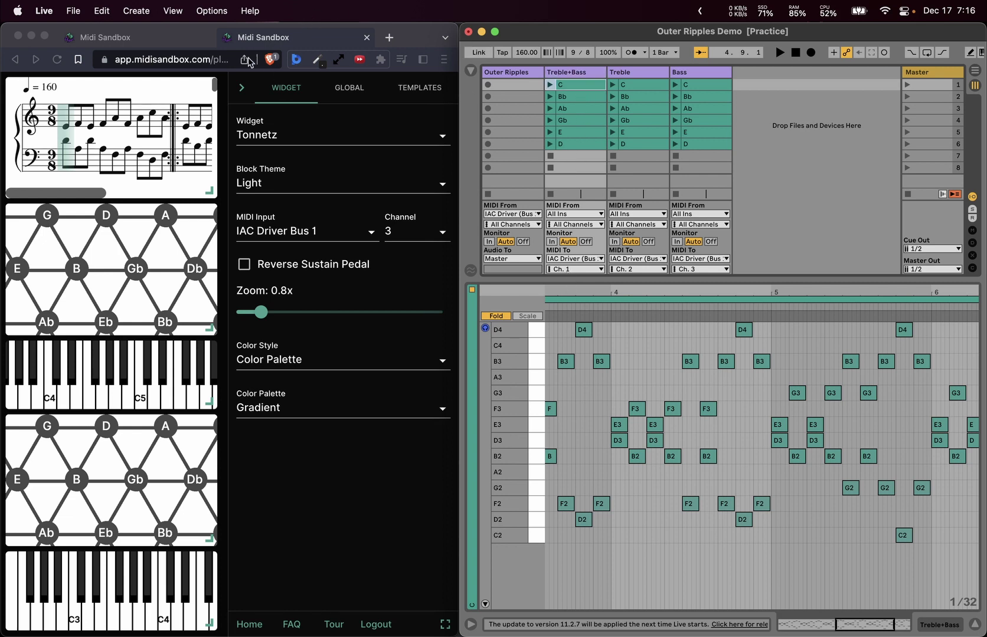
pyautogui.click(242, 89)
pyautogui.click(243, 90)
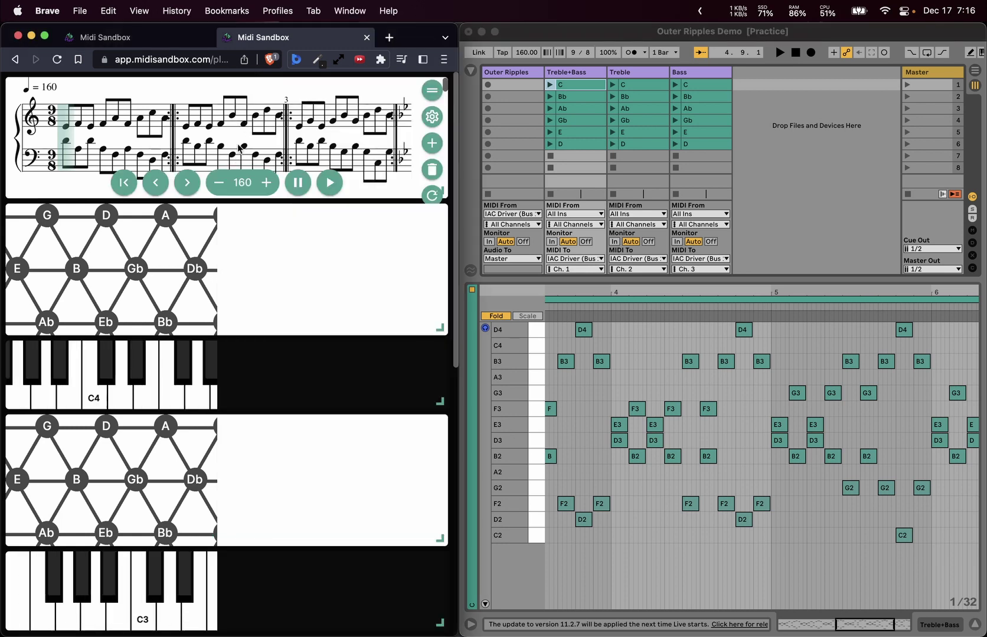
pyautogui.click(433, 116)
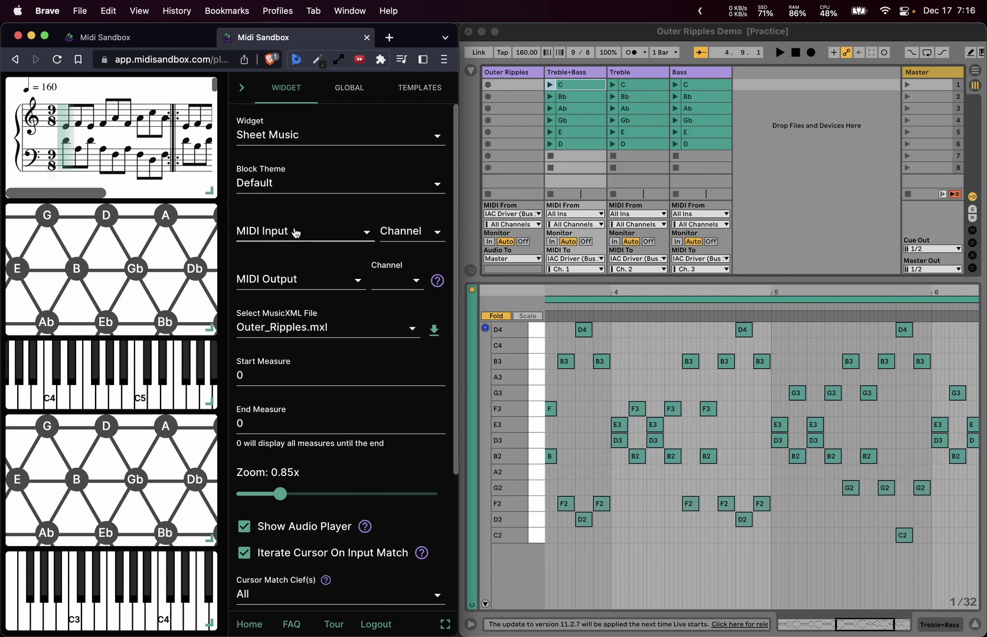
pyautogui.click(334, 241)
pyautogui.click(318, 282)
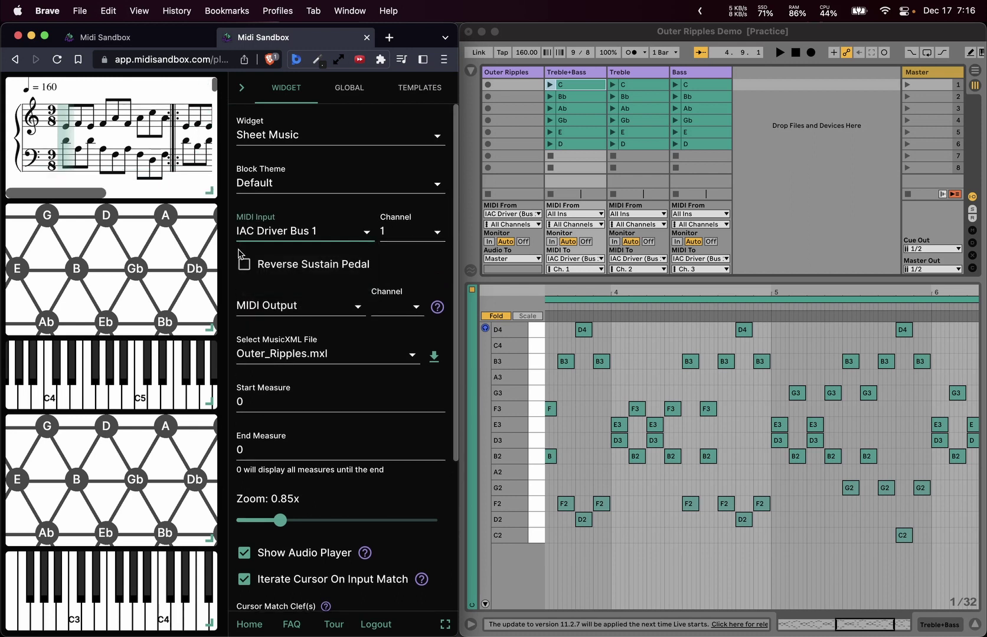
pyautogui.click(242, 89)
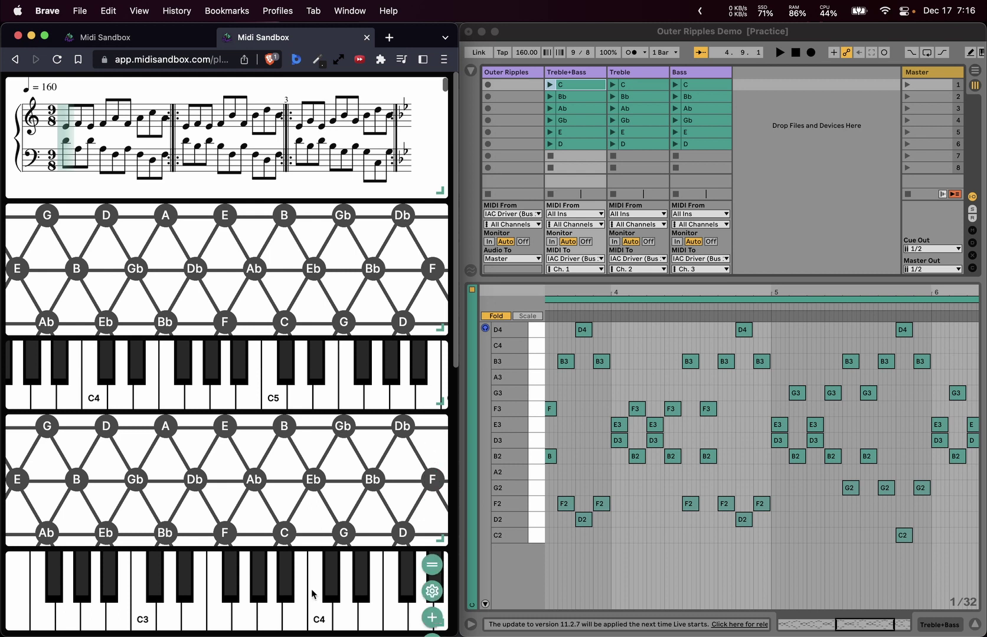
pyautogui.click(907, 86)
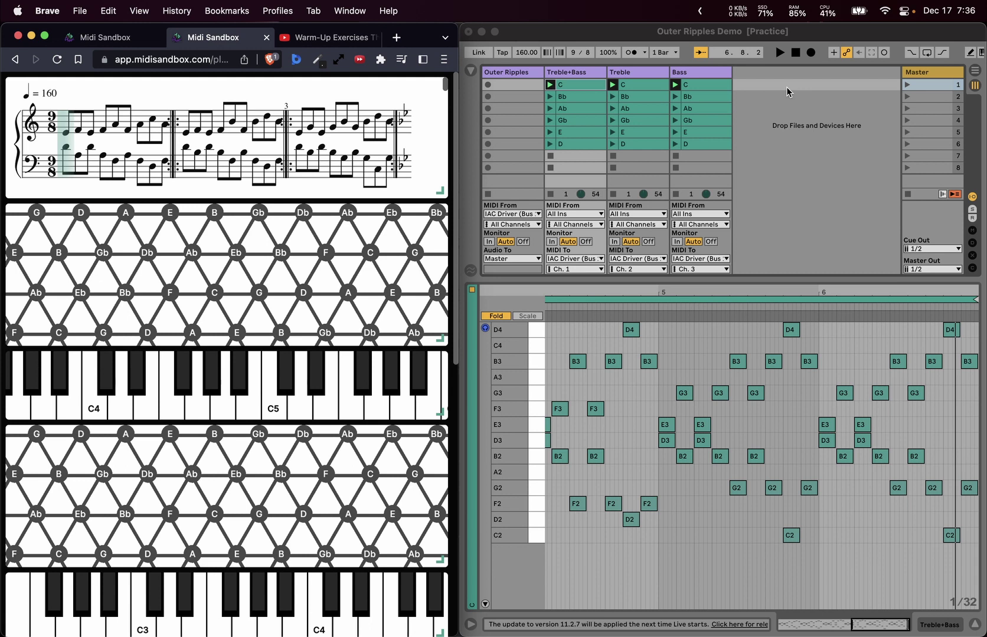
# - Enlarge the Sheet Music block to two rows of staves, maximise the browser window and refresh the block to fill the new width
pyautogui.moveTo(444, 166)
pyautogui.moveTo(439, 190); pyautogui.dragTo(456, 371)
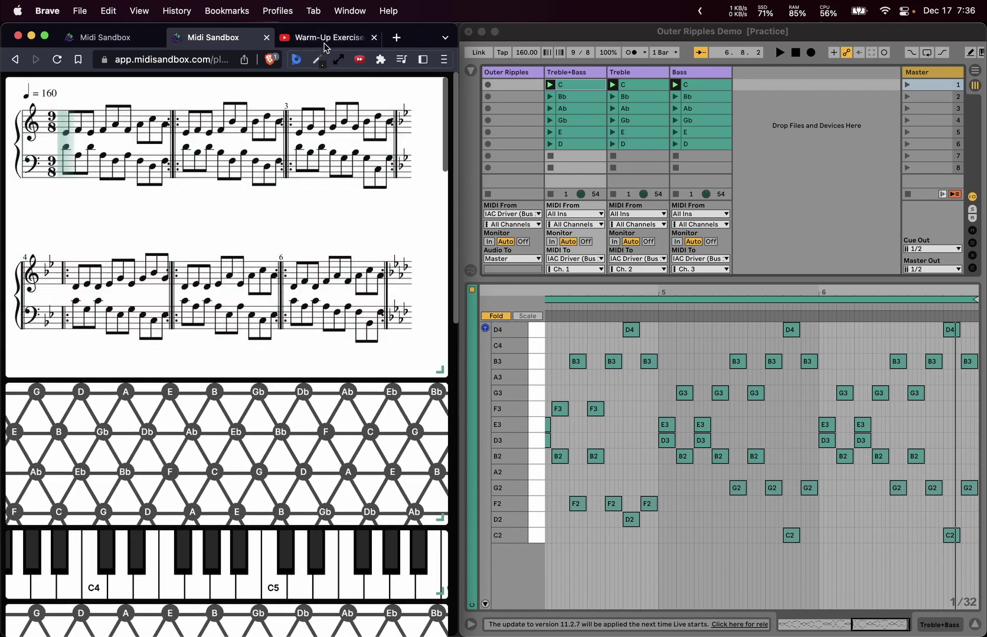
pyautogui.click(320, 42)
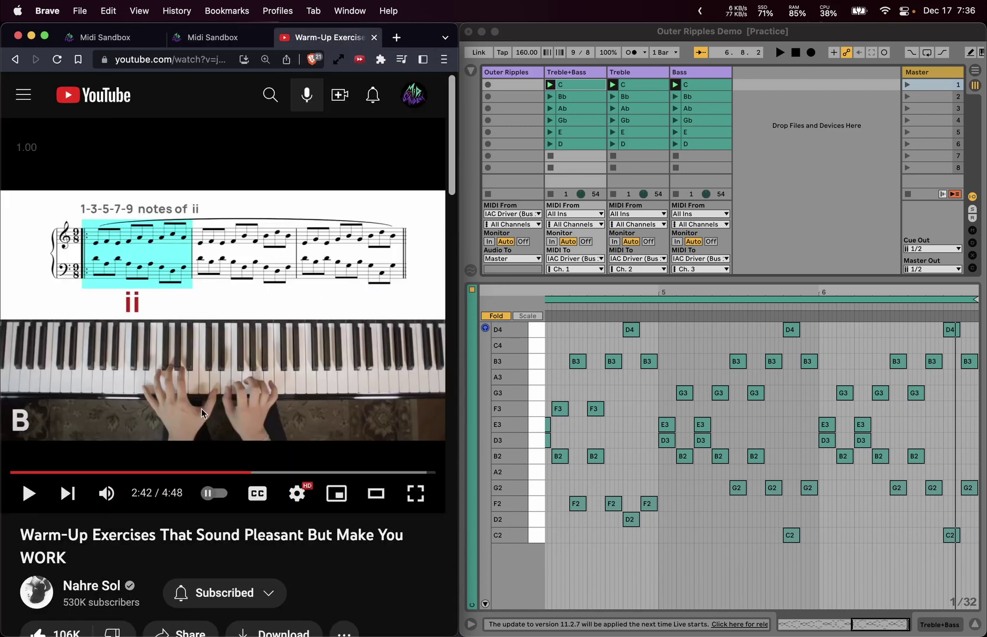
pyautogui.hotkey('ctrl', 'alt', 'Return')
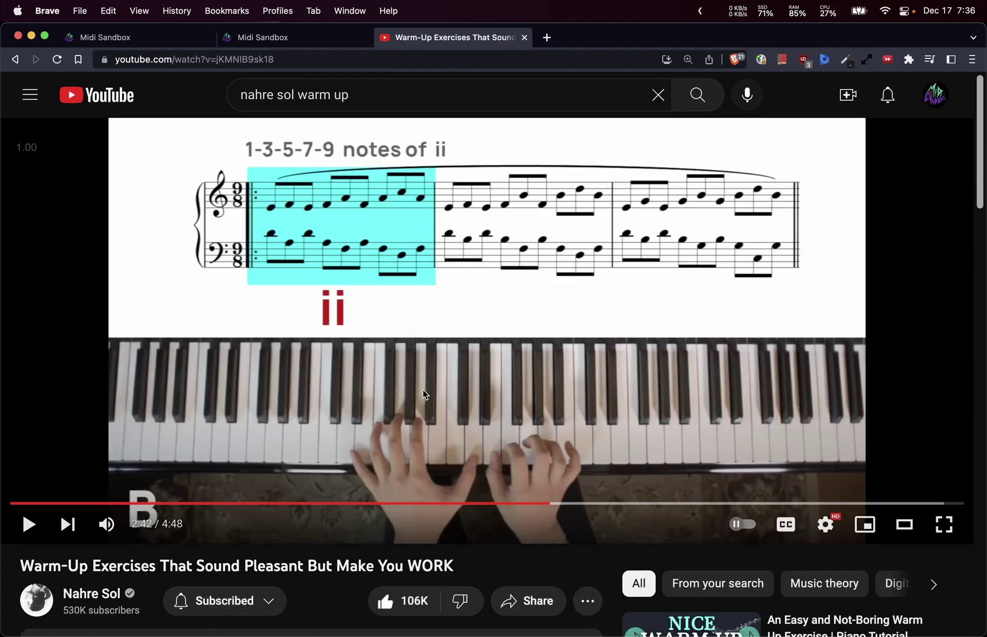
pyautogui.click(328, 37)
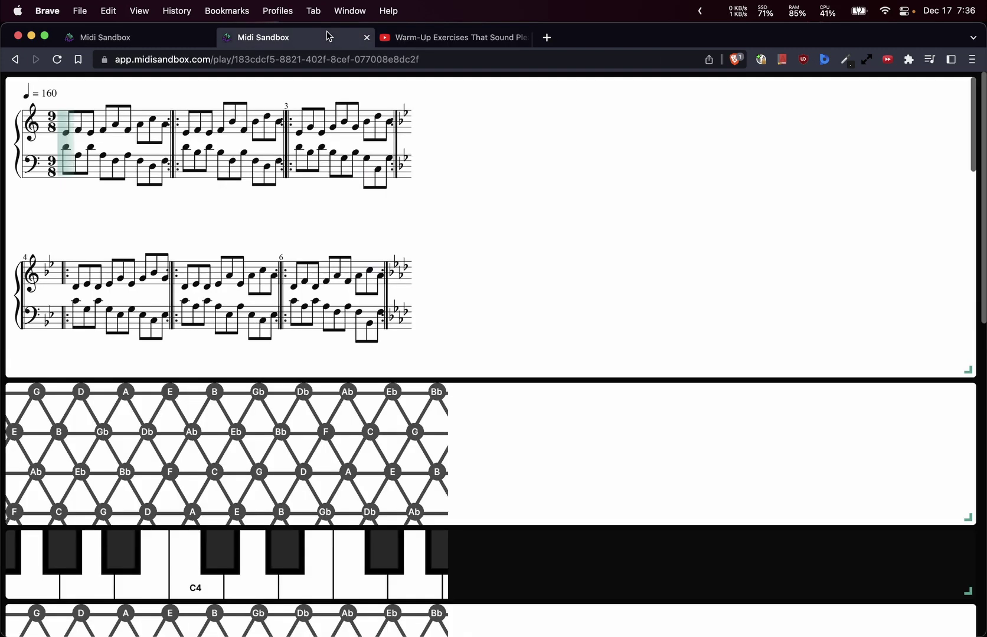
pyautogui.click(961, 196)
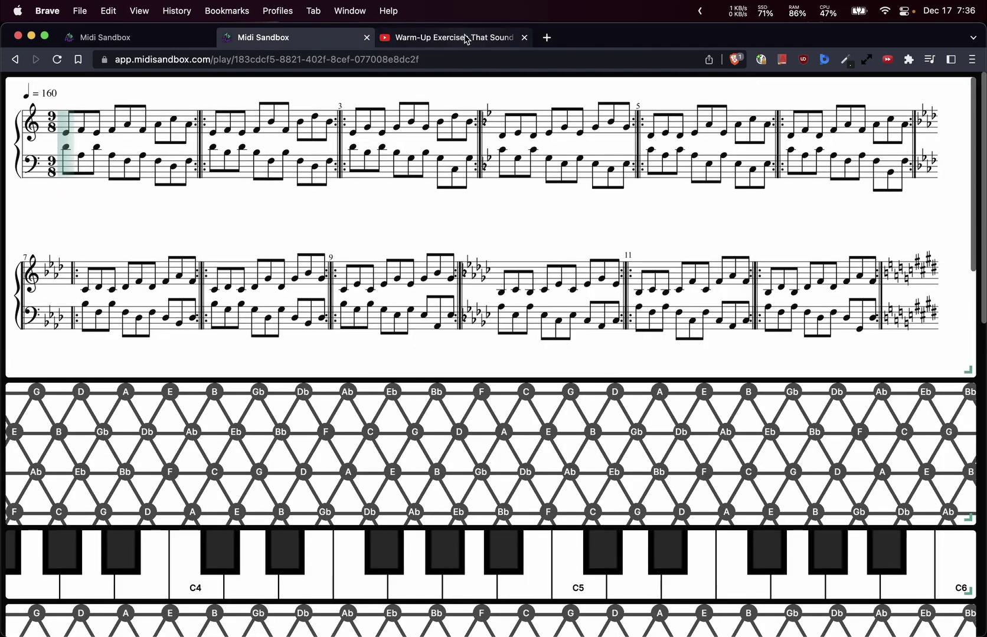
# - Compare the notation in the Warm-Up Exercises YouTube video with the full Outer Ripples sheet music in Midi Sandbox
pyautogui.click(463, 37)
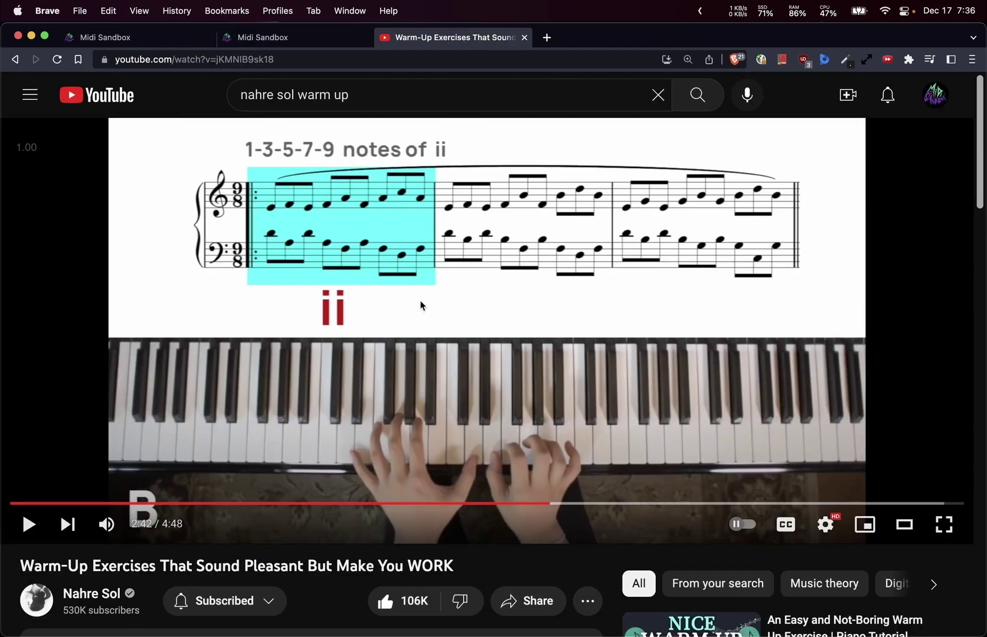
pyautogui.click(292, 40)
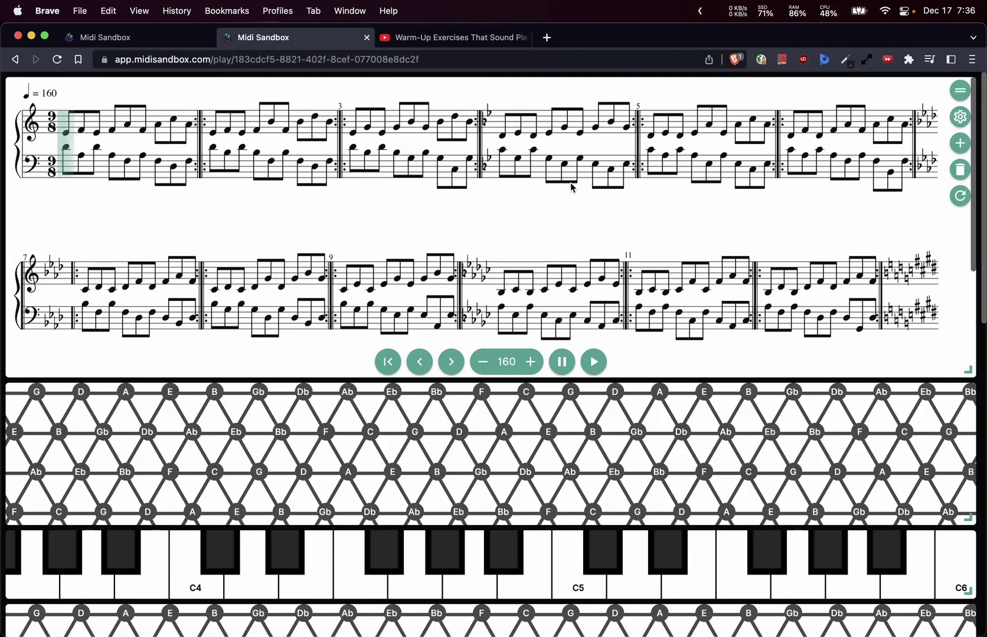
pyautogui.scroll(-3, 571, 187)
pyautogui.scroll(3, 178, 177)
pyautogui.scroll(-3, 590, 221)
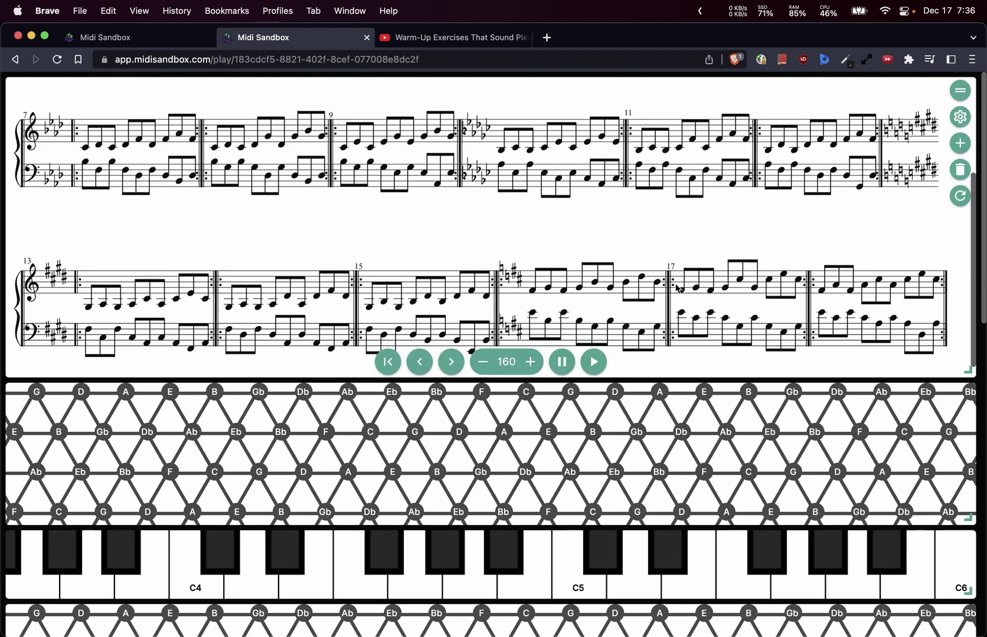
pyautogui.scroll(2, 487, 228)
pyautogui.scroll(1, 487, 227)
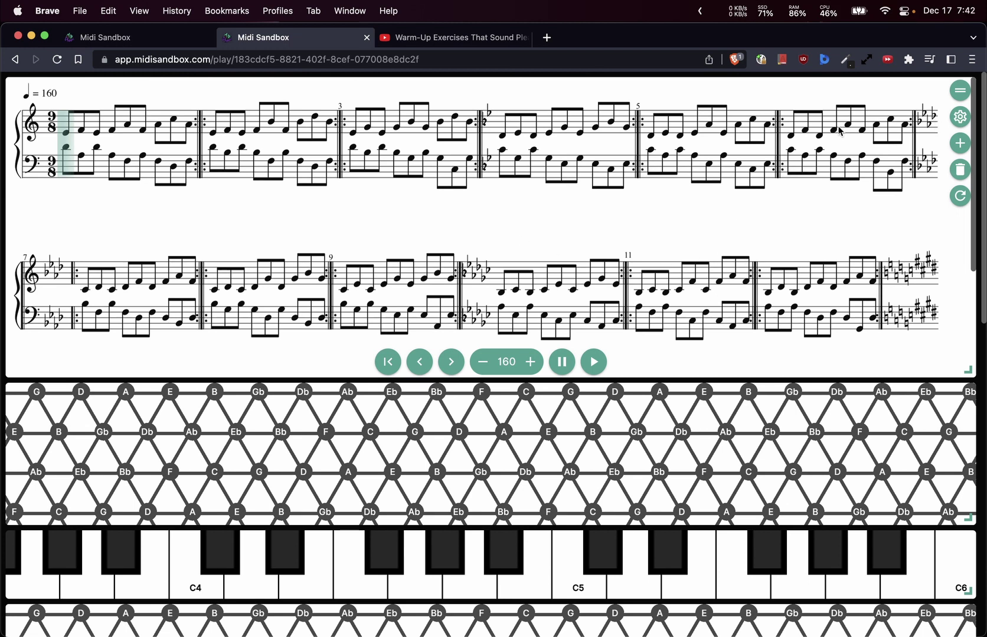
# - Set the global MIDI input to Hammer 88 Pro USB MIDI and close the settings
pyautogui.click(960, 116)
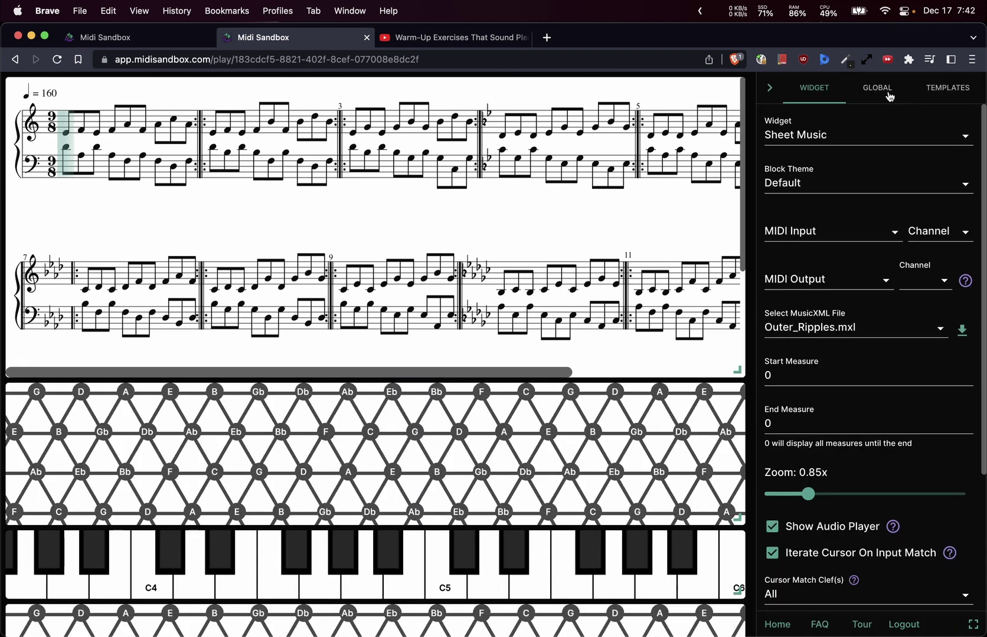
pyautogui.click(888, 94)
pyautogui.click(823, 134)
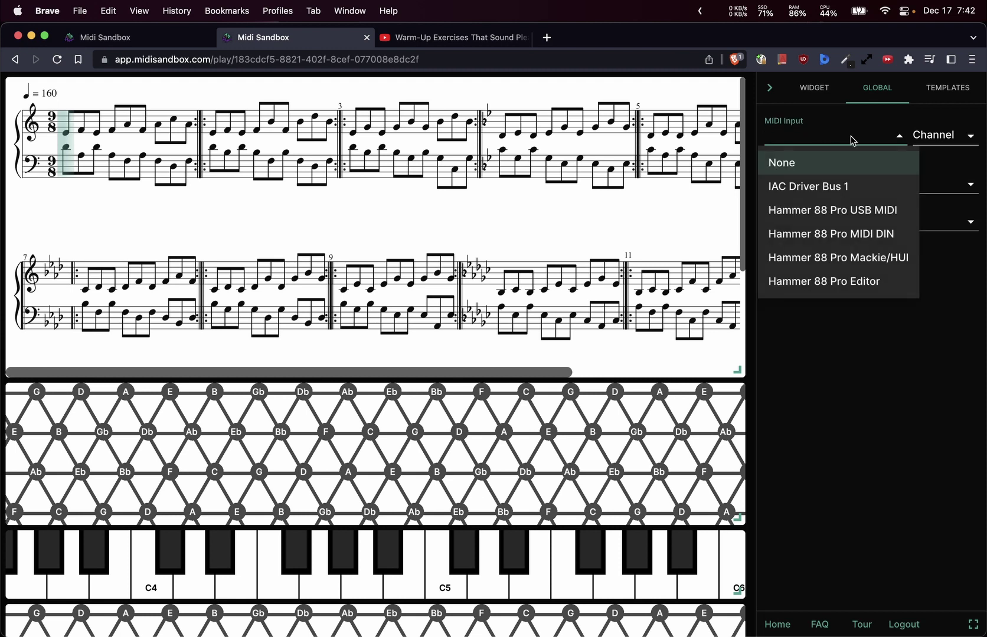
pyautogui.click(817, 220)
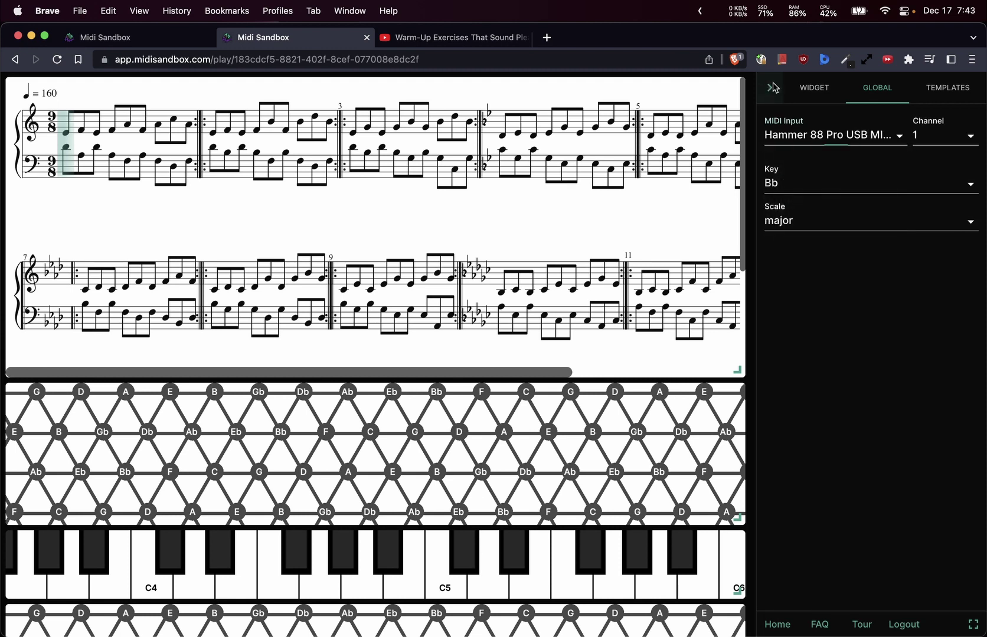
pyautogui.click(769, 88)
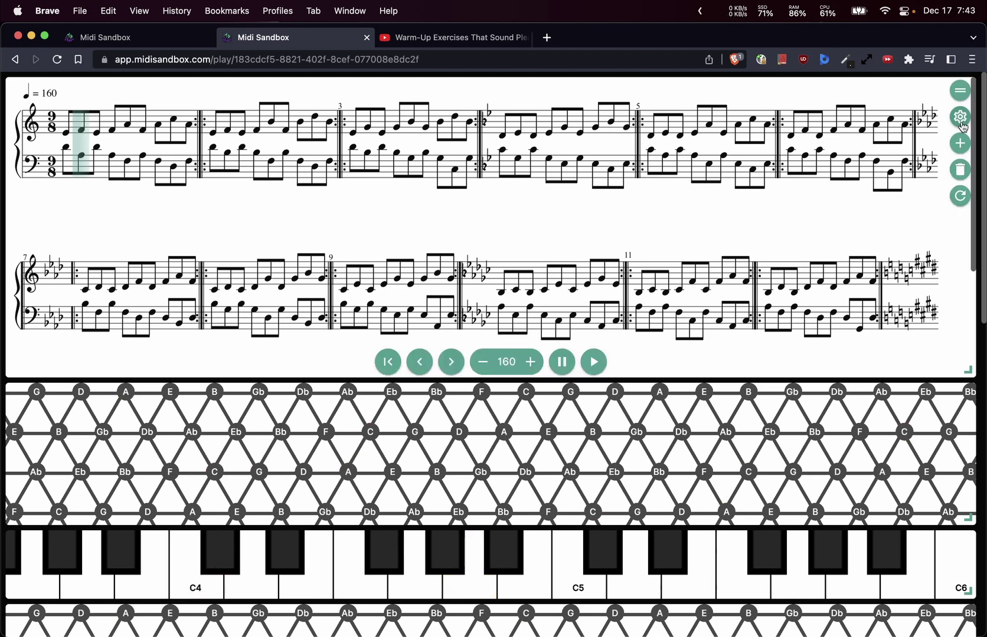
# - Review the MIDI devices offered for the global MIDI input, keep the selected device and return to the sheet music
pyautogui.click(961, 116)
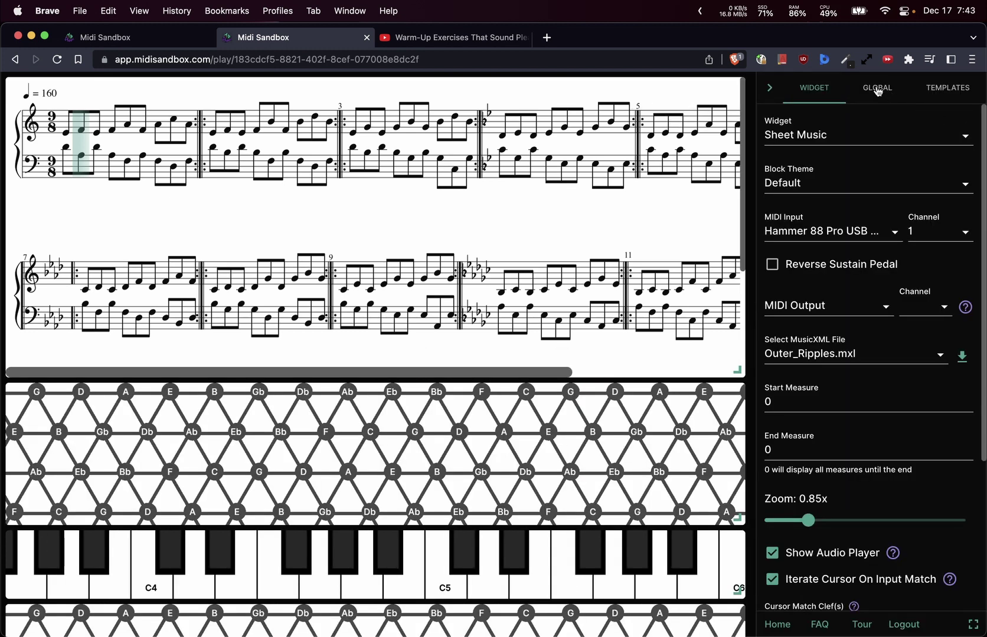
pyautogui.click(877, 88)
pyautogui.click(827, 137)
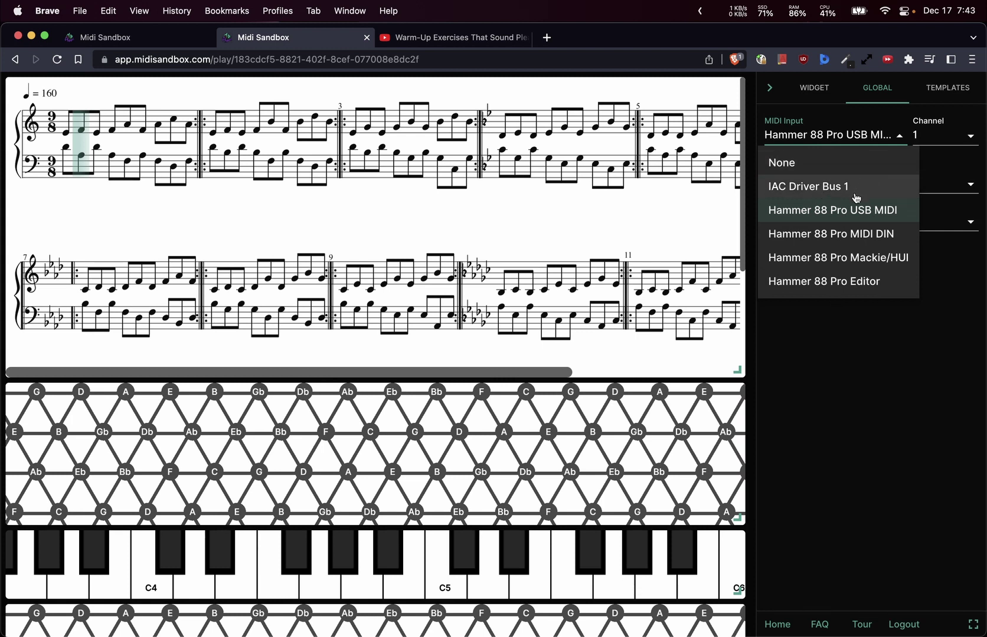
pyautogui.click(862, 397)
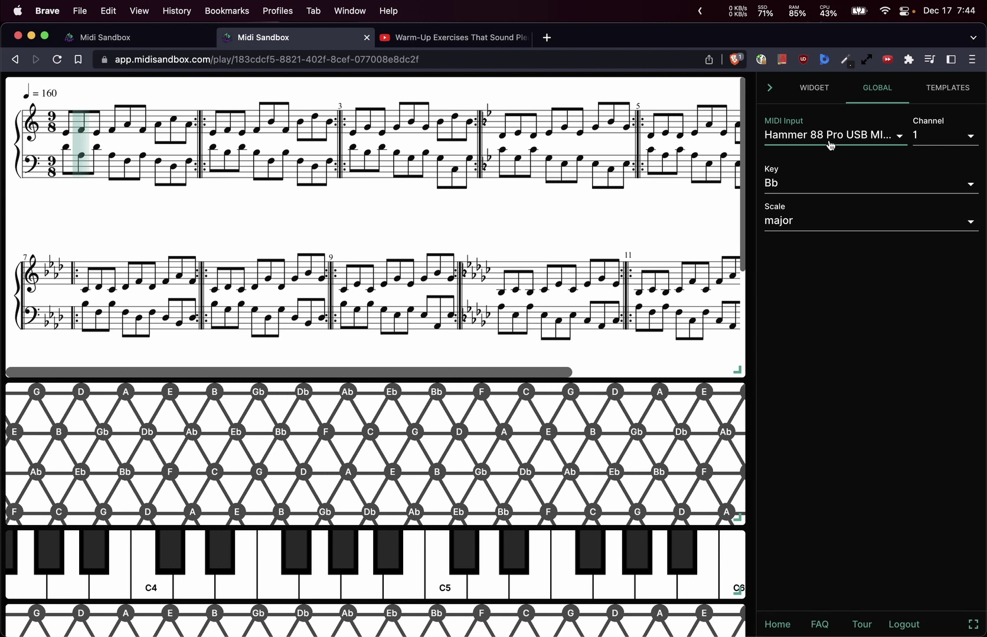
pyautogui.click(770, 89)
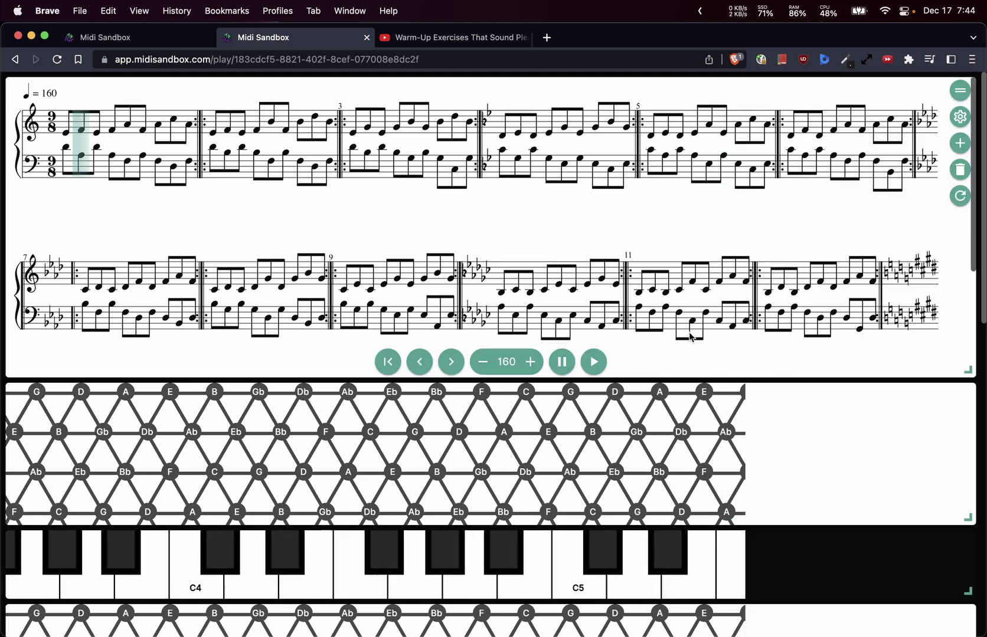
pyautogui.scroll(4, 768, 382)
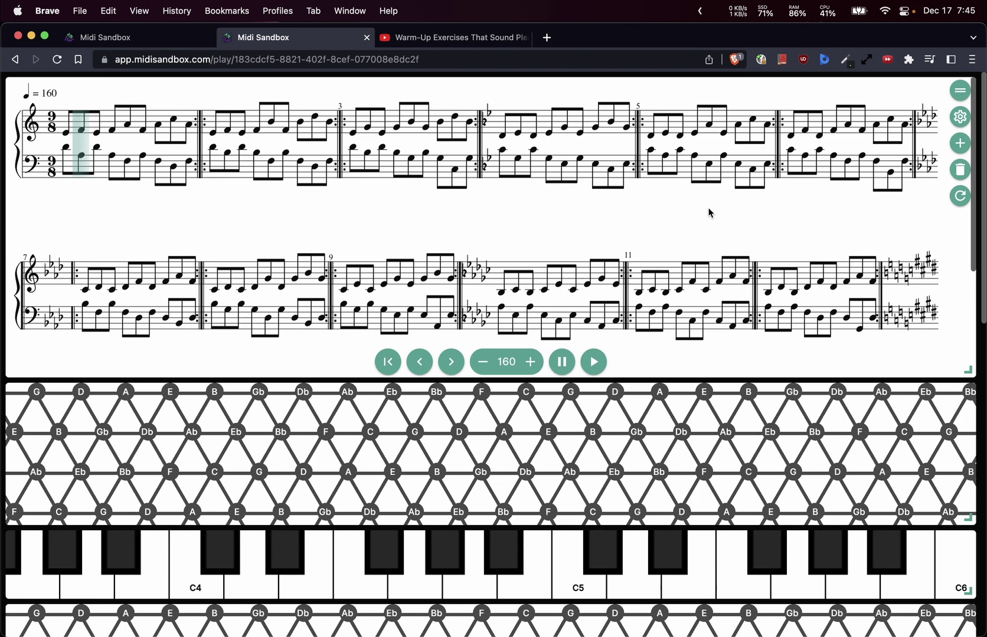
pyautogui.moveTo(686, 194)
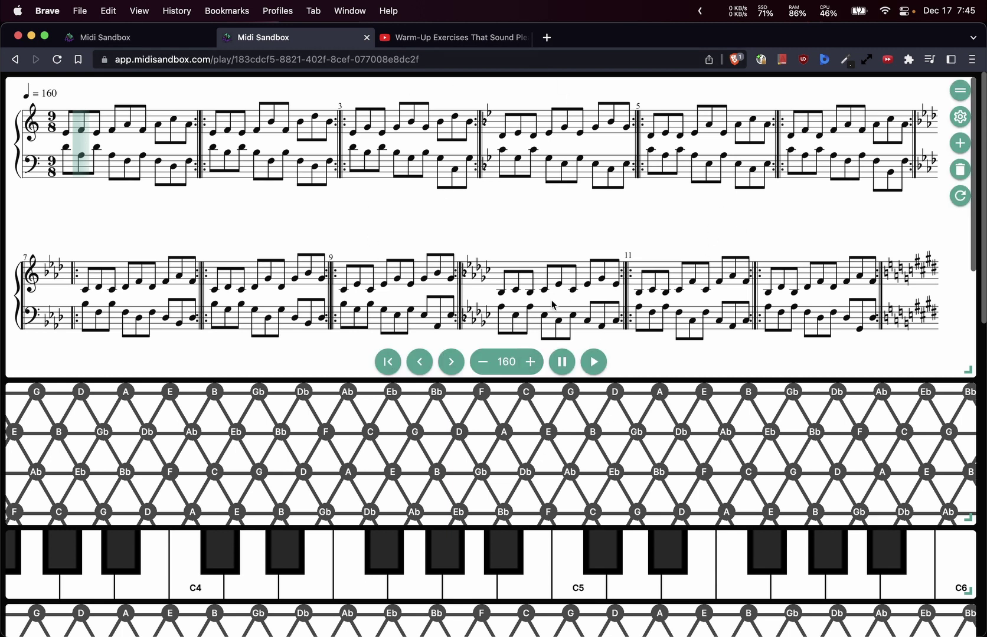